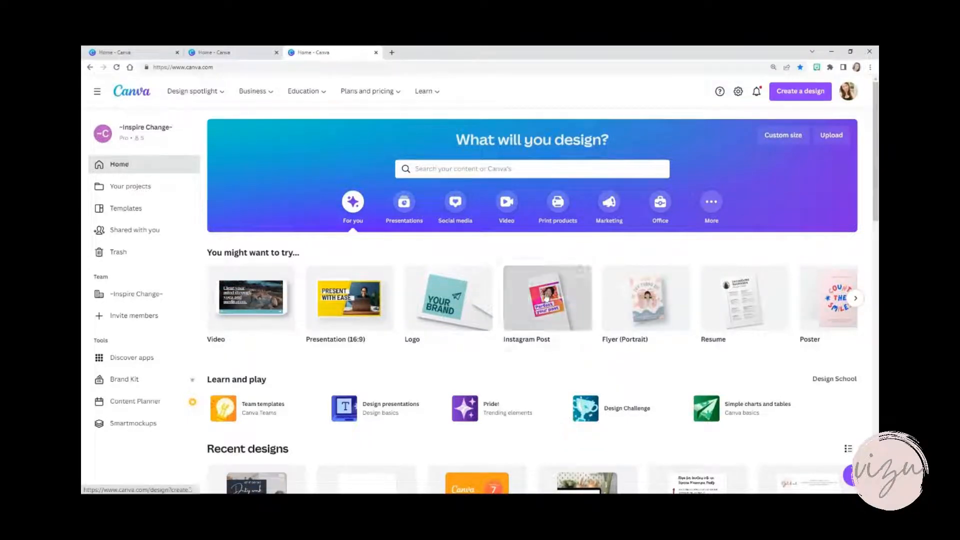
- Create a blank Instagram Post design and search its elements for "circle"
{"action": "left_click", "coordinate": [546, 303]}
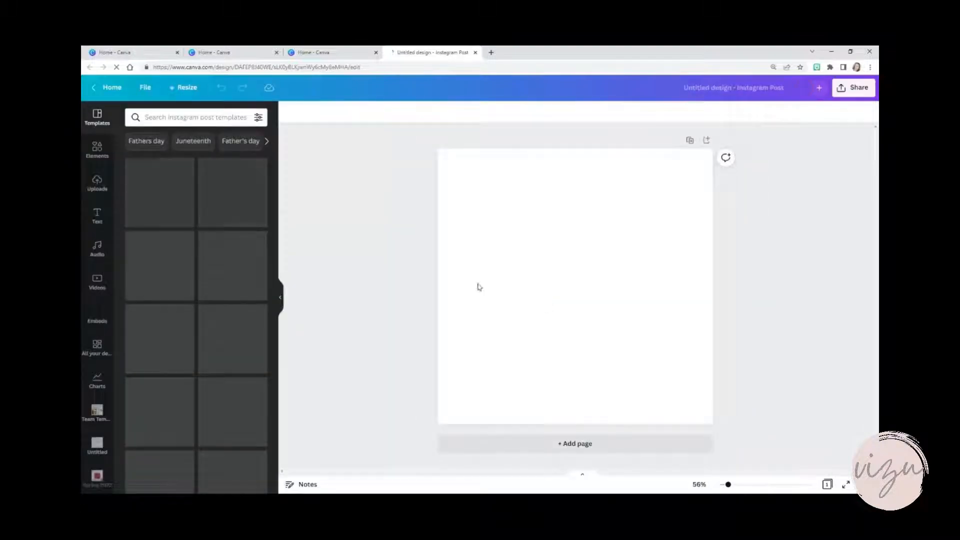
{"action": "left_click", "coordinate": [280, 298]}
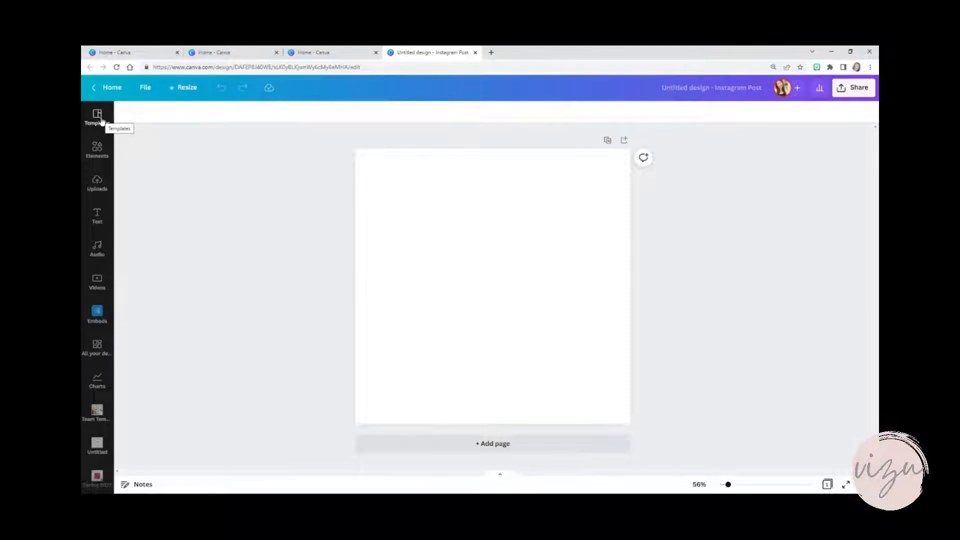
{"action": "left_click", "coordinate": [100, 149]}
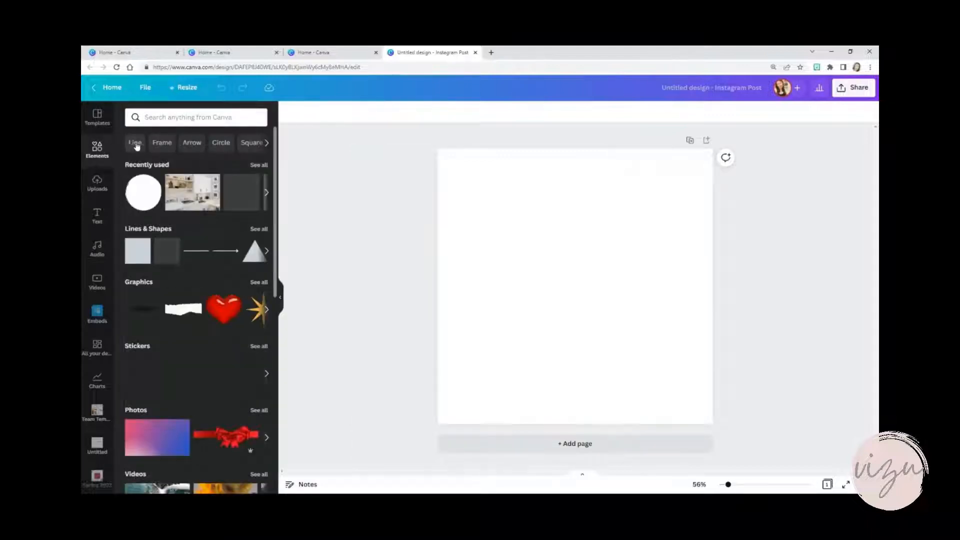
{"action": "left_click", "coordinate": [267, 143]}
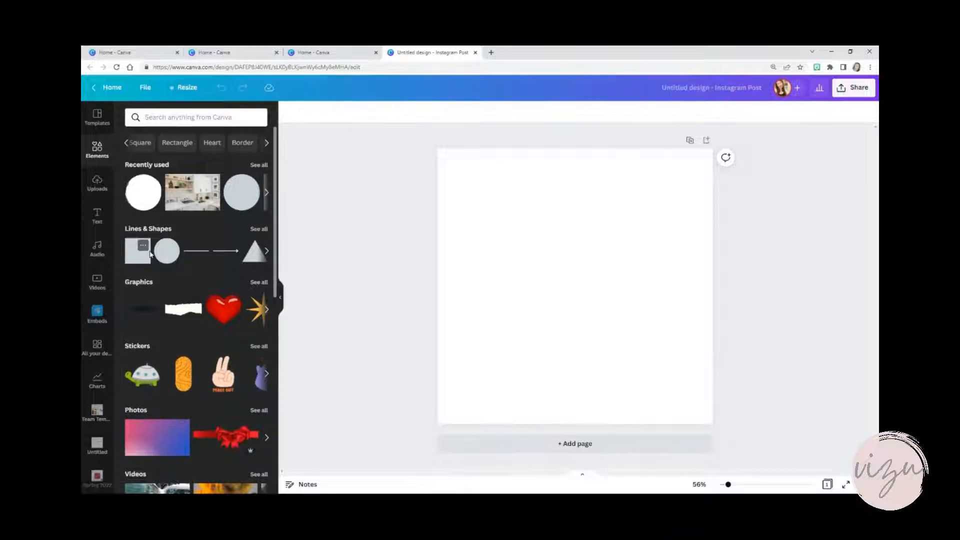
{"action": "left_click", "coordinate": [175, 119]}
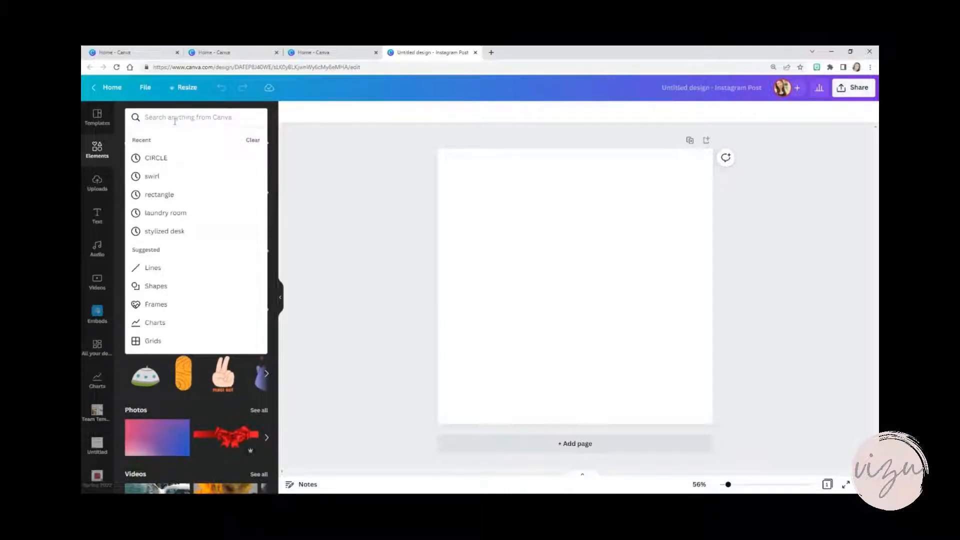
{"action": "type", "text": "circle"}
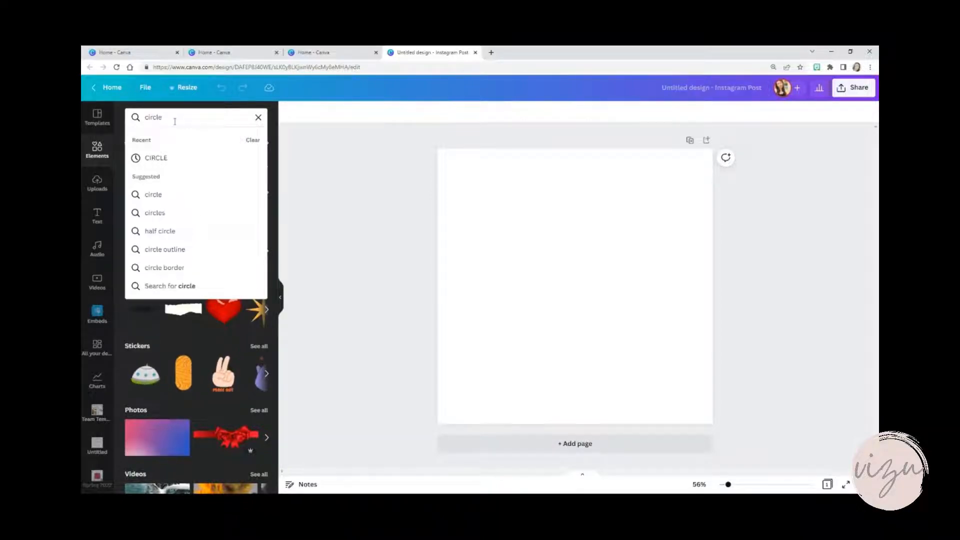
{"action": "key", "text": "Return"}
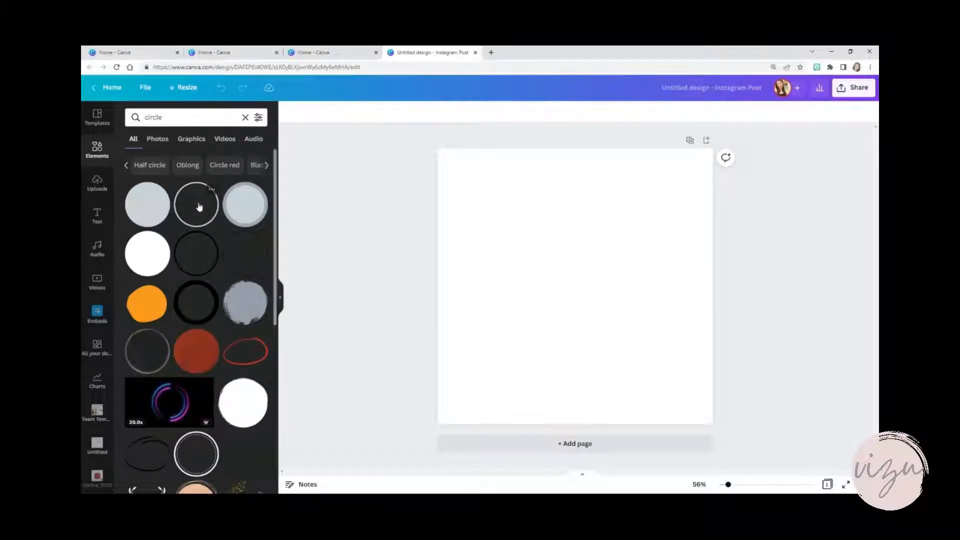
{"action": "left_click", "coordinate": [241, 304]}
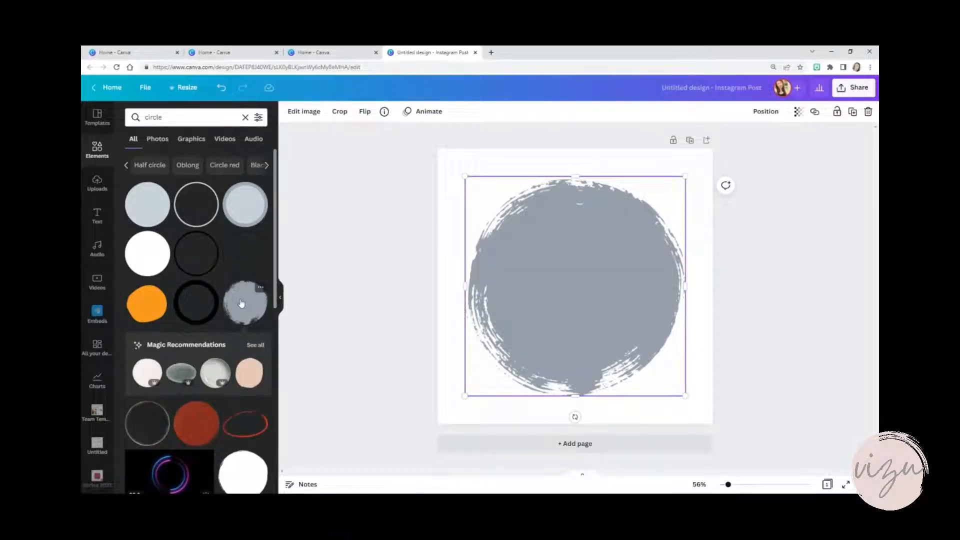
{"action": "left_click", "coordinate": [824, 310]}
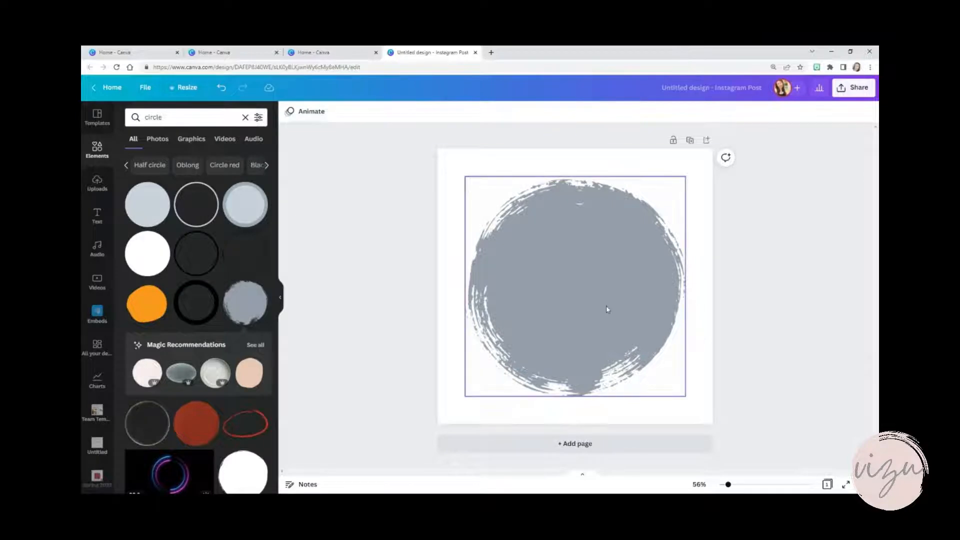
{"action": "left_click", "coordinate": [563, 265]}
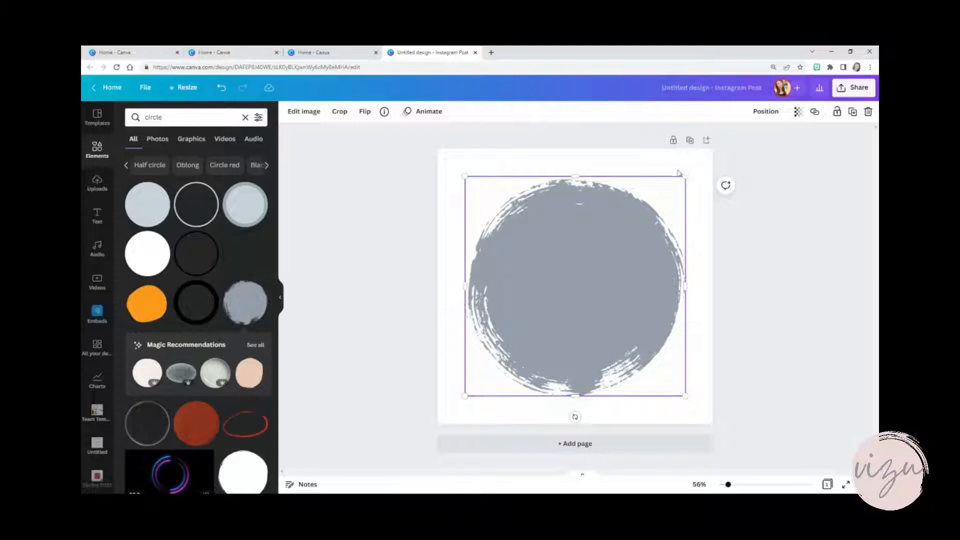
{"action": "mouse_move", "coordinate": [676, 187]}
{"action": "left_mouse_down"}
{"action": "mouse_move", "coordinate": [570, 276]}
{"action": "mouse_move", "coordinate": [699, 161]}
{"action": "mouse_move", "coordinate": [682, 181]}
{"action": "left_mouse_up"}
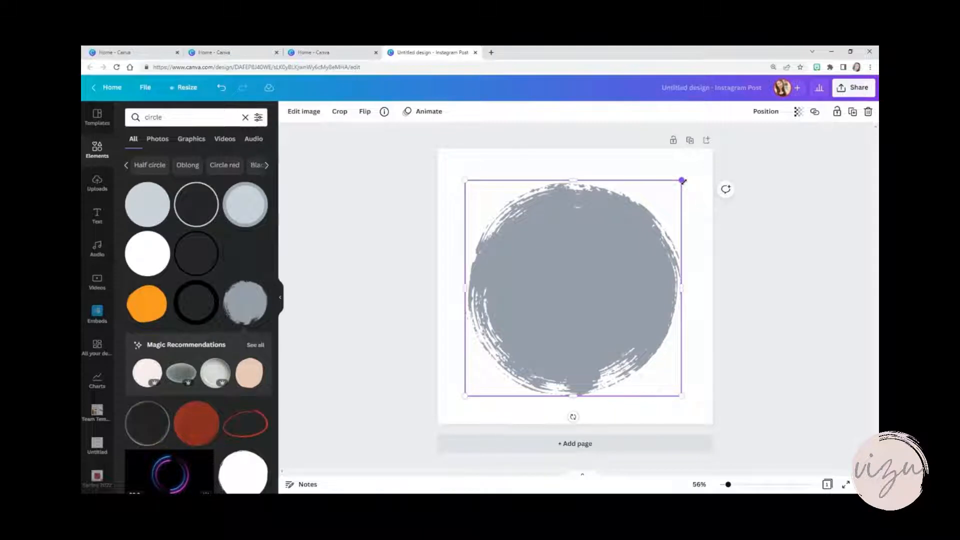
{"action": "left_click", "coordinate": [304, 113]}
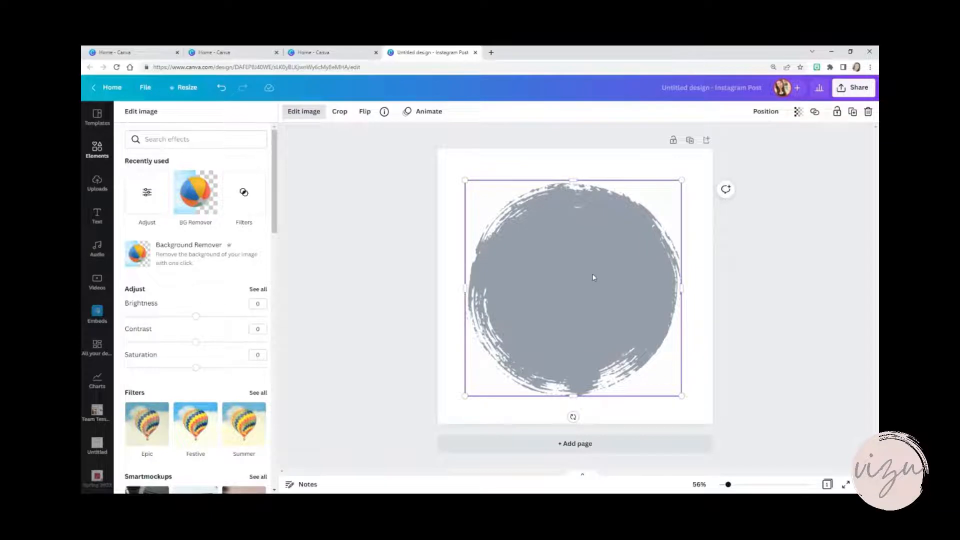
{"action": "key", "text": "Delete"}
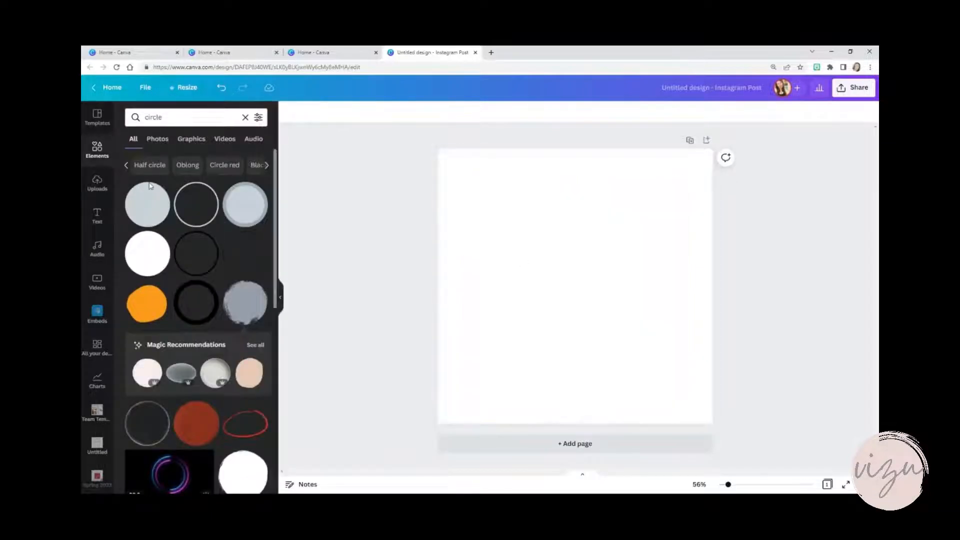
- Add a plain solid circle enlarged to nearly fill the page, coloured pale pink from the Room for Comfort palette
{"action": "left_click", "coordinate": [148, 208]}
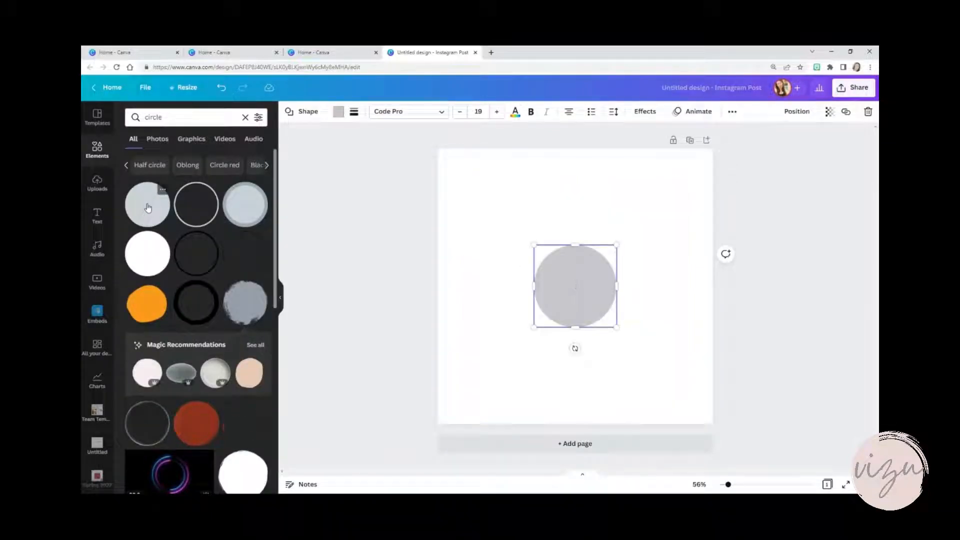
{"action": "left_click_drag", "start_coordinate": [534, 245], "coordinate": [451, 193]}
{"action": "left_click_drag", "start_coordinate": [616, 328], "coordinate": [685, 413]}
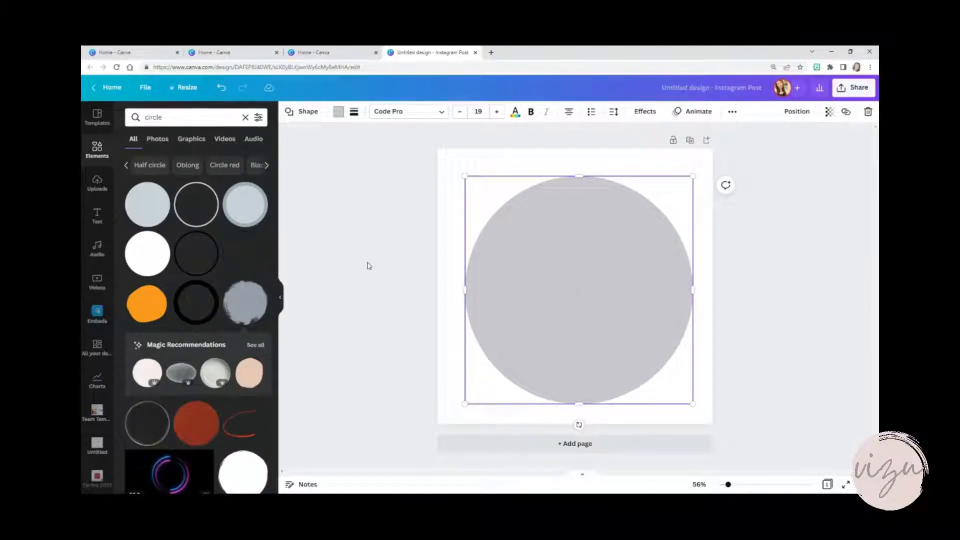
{"action": "left_click", "coordinate": [339, 111]}
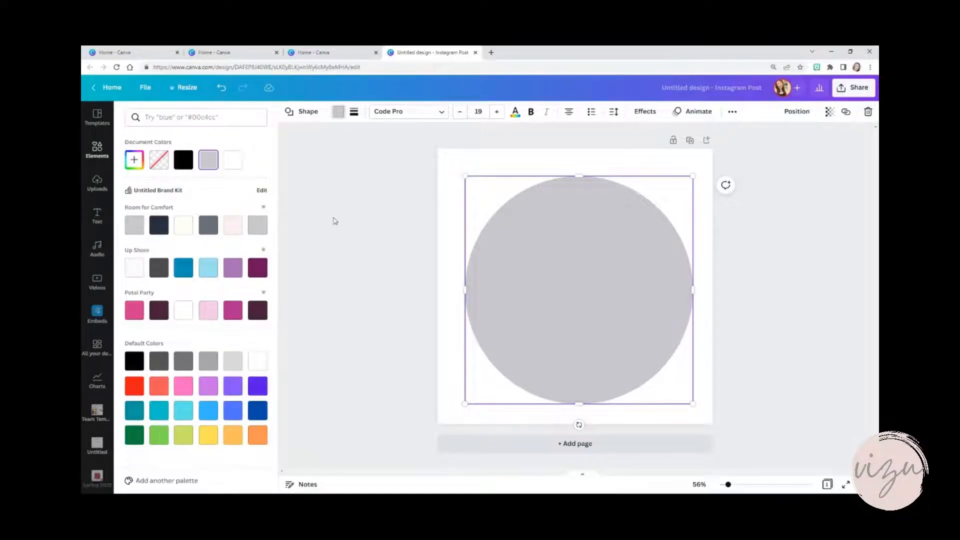
{"action": "left_click", "coordinate": [229, 226]}
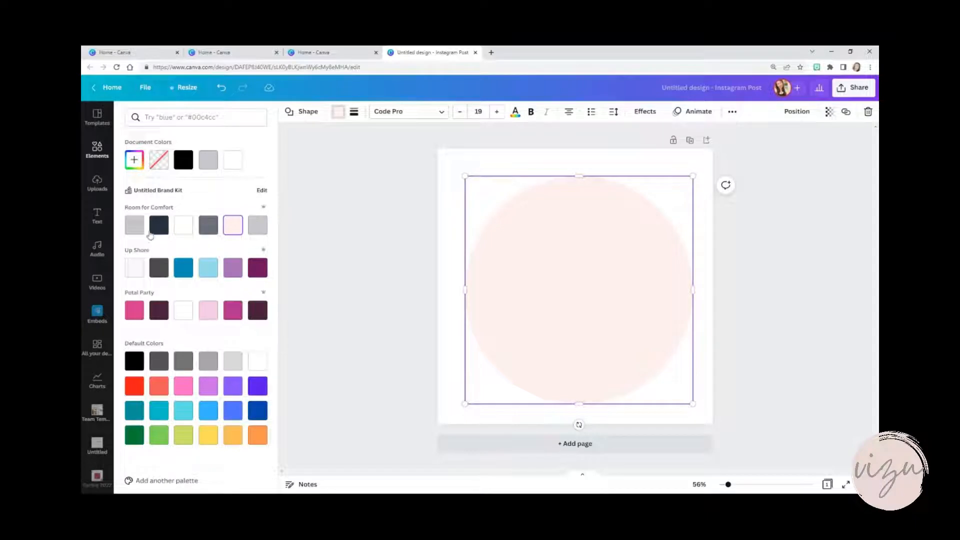
- Add a body text box and move it to the middle of the pink circle
{"action": "left_click", "coordinate": [98, 216]}
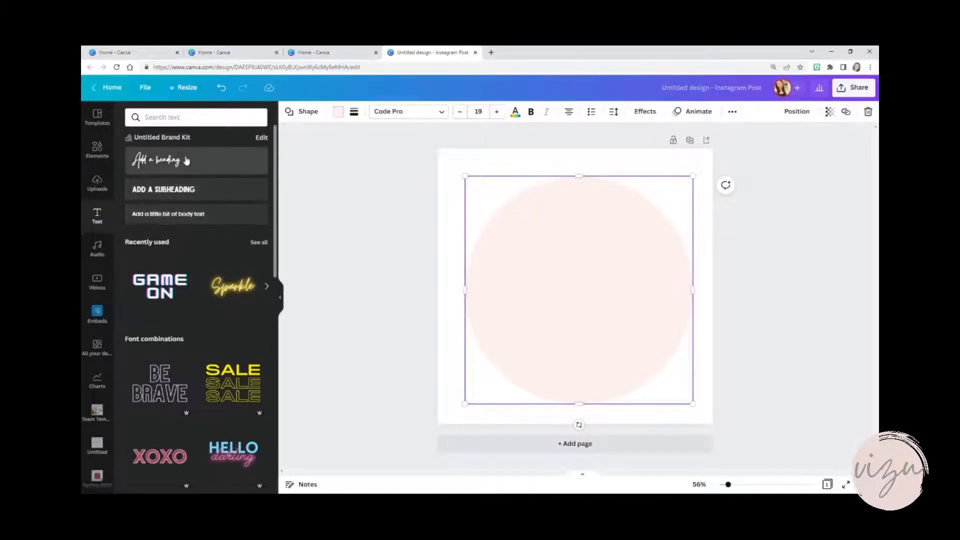
{"action": "left_click", "coordinate": [191, 215]}
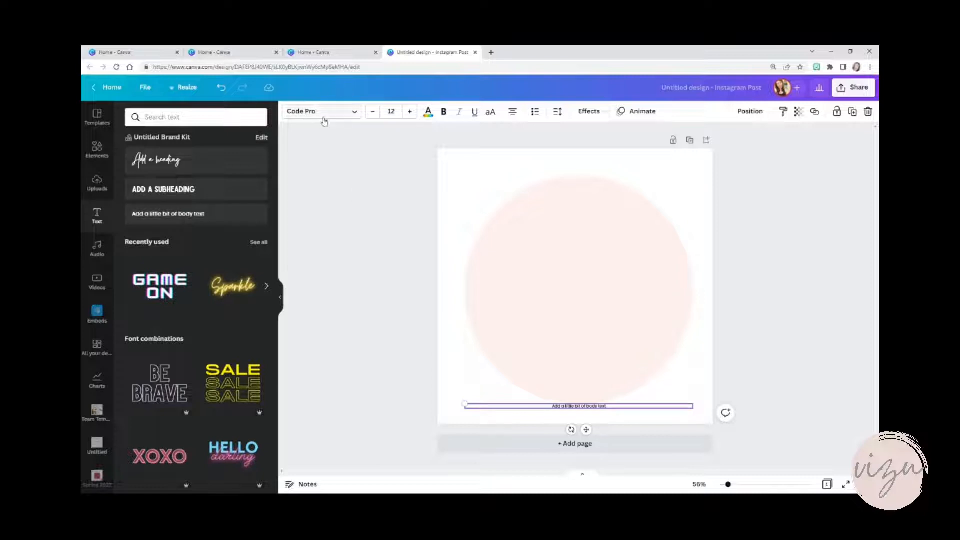
{"action": "left_click", "coordinate": [631, 416]}
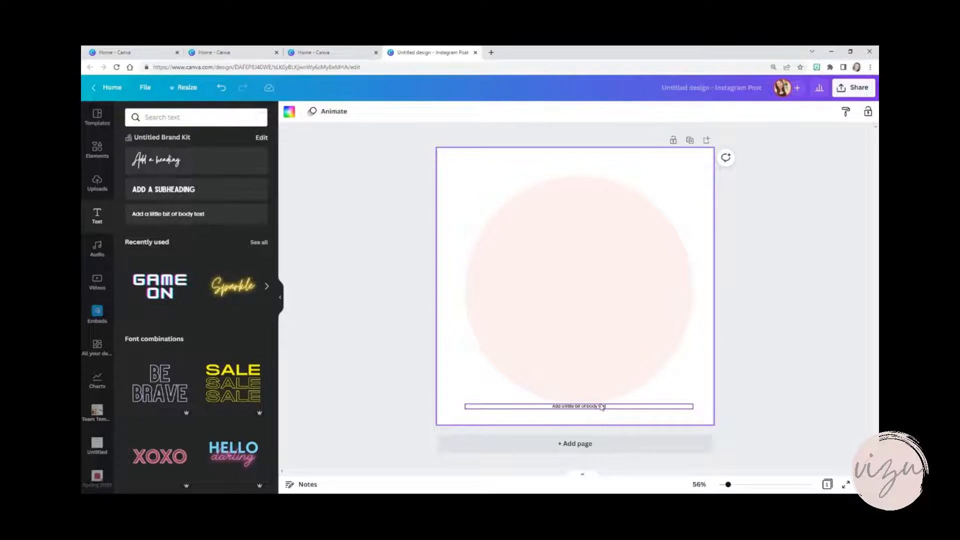
{"action": "left_click_drag", "start_coordinate": [602, 407], "coordinate": [604, 288]}
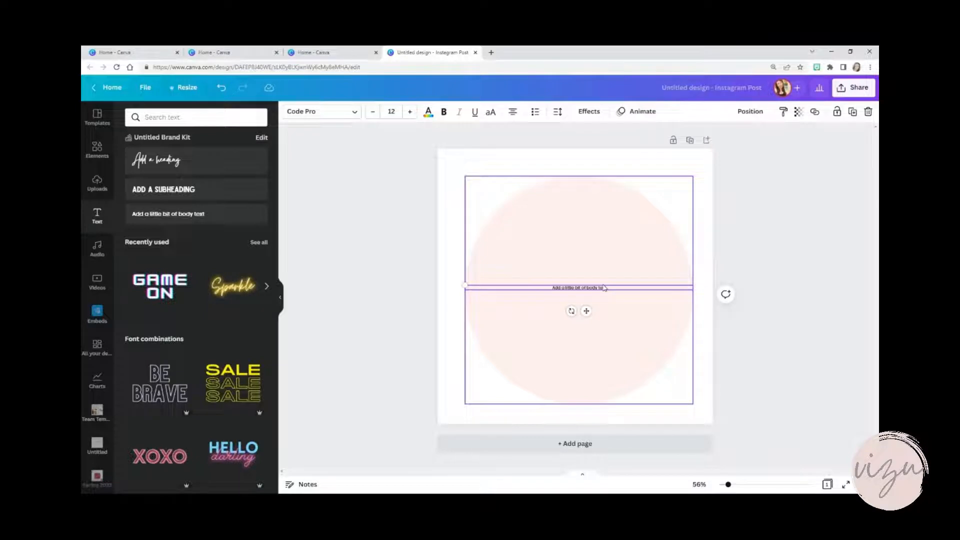
{"action": "left_click", "coordinate": [604, 287]}
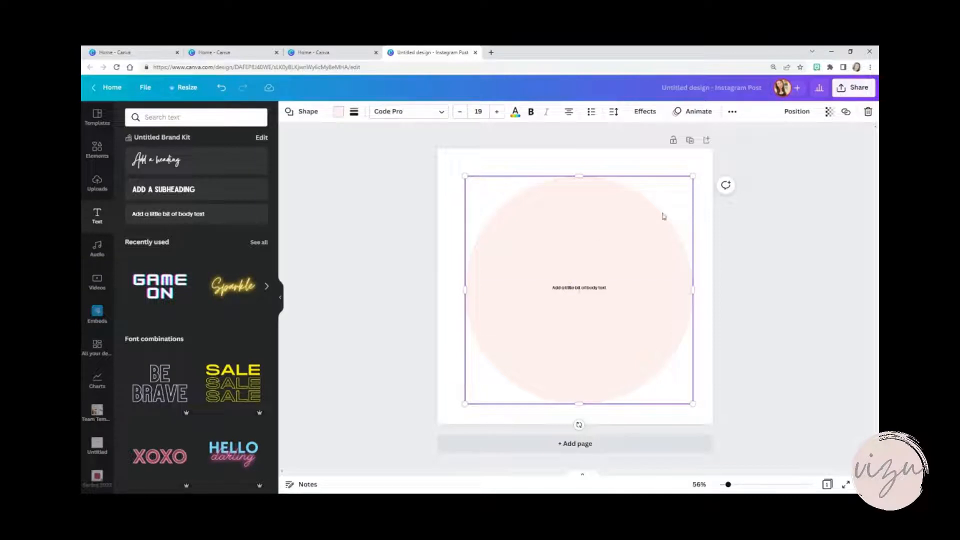
{"action": "left_click", "coordinate": [767, 289]}
- Change the font of the body text on the circle to RoxboroughCF
{"action": "left_click", "coordinate": [583, 291]}
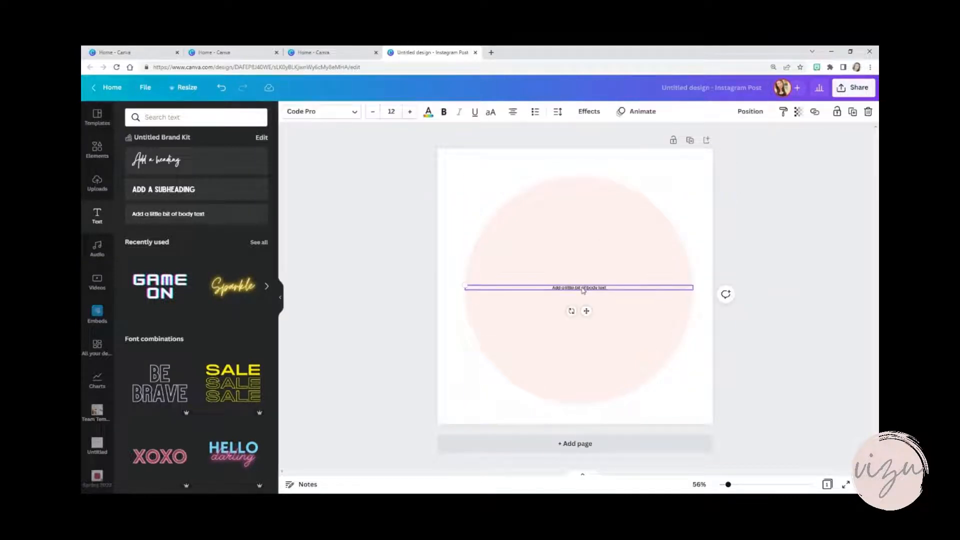
{"action": "left_click", "coordinate": [583, 290]}
{"action": "left_click", "coordinate": [357, 114]}
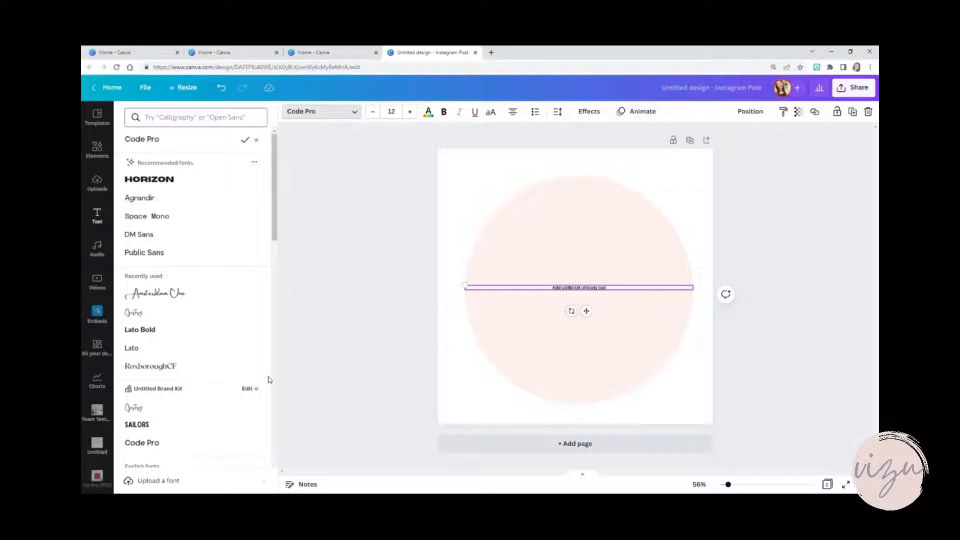
{"action": "left_click", "coordinate": [224, 370]}
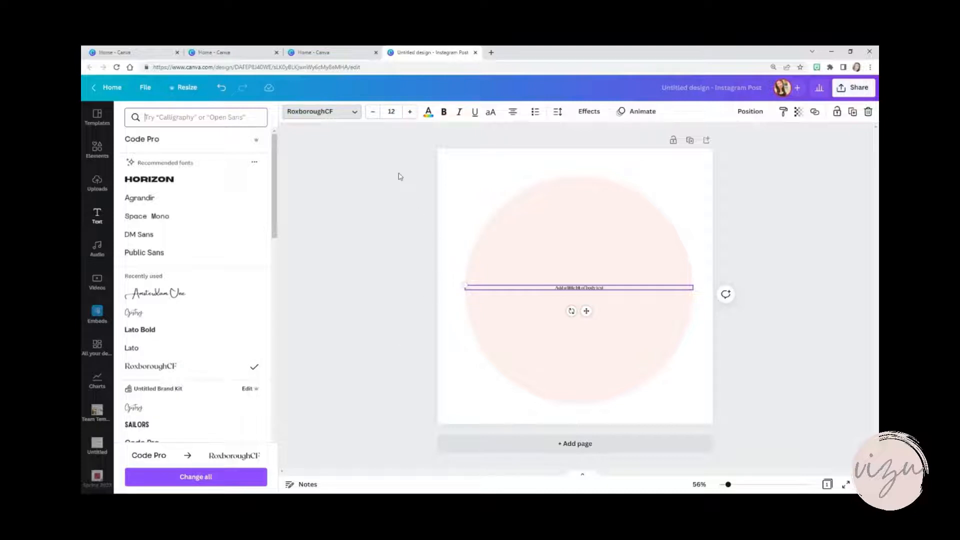
- Try enlarging the body text to size 28 and then to size 150
{"action": "left_click", "coordinate": [410, 112]}
{"action": "left_click", "coordinate": [409, 111]}
{"action": "left_click", "coordinate": [410, 111]}
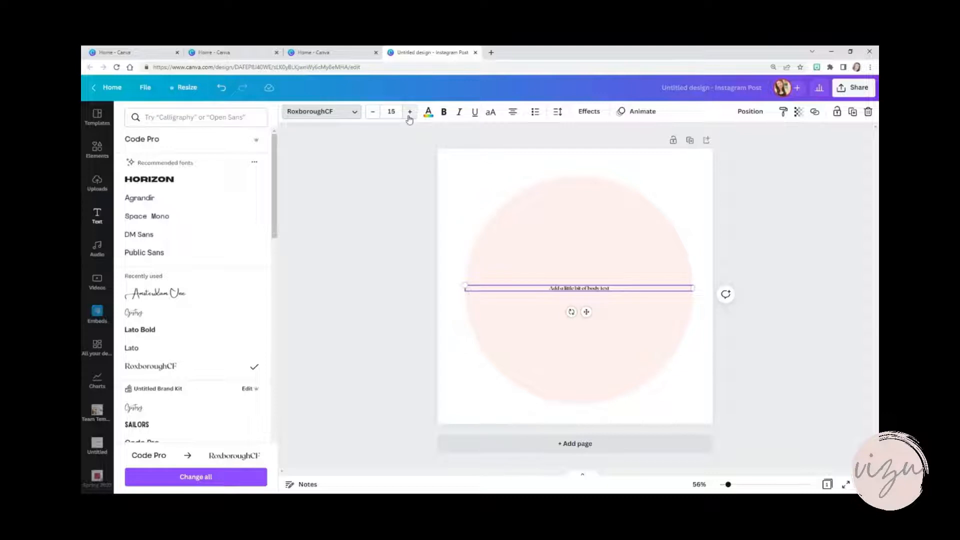
{"action": "left_click", "coordinate": [410, 111]}
{"action": "left_click", "coordinate": [409, 111]}
{"action": "left_click", "coordinate": [409, 112]}
{"action": "left_click", "coordinate": [410, 111]}
{"action": "left_click", "coordinate": [410, 112]}
{"action": "left_click", "coordinate": [410, 111]}
{"action": "left_click", "coordinate": [409, 111]}
{"action": "left_click", "coordinate": [410, 111]}
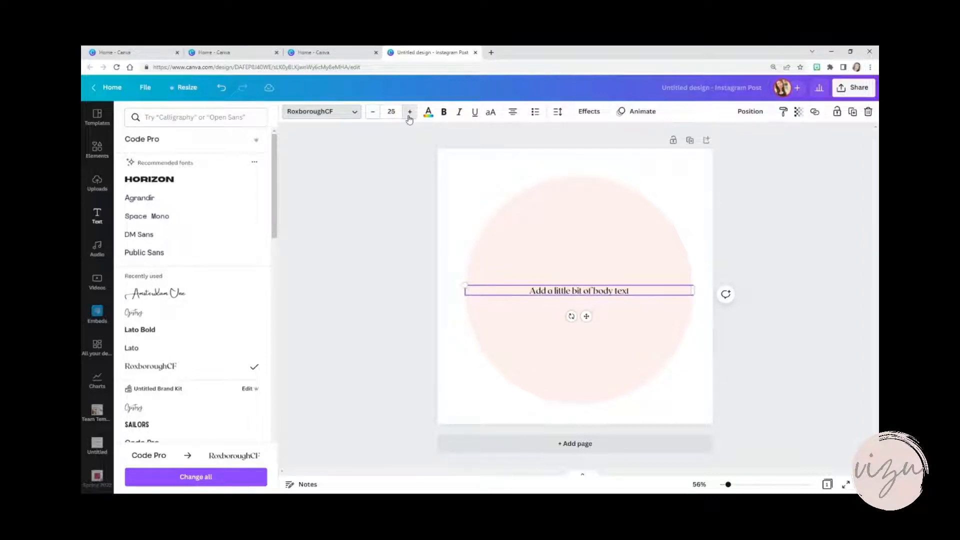
{"action": "left_click", "coordinate": [410, 111]}
{"action": "left_click", "coordinate": [410, 112]}
{"action": "left_click", "coordinate": [410, 111]}
{"action": "left_click", "coordinate": [395, 112]}
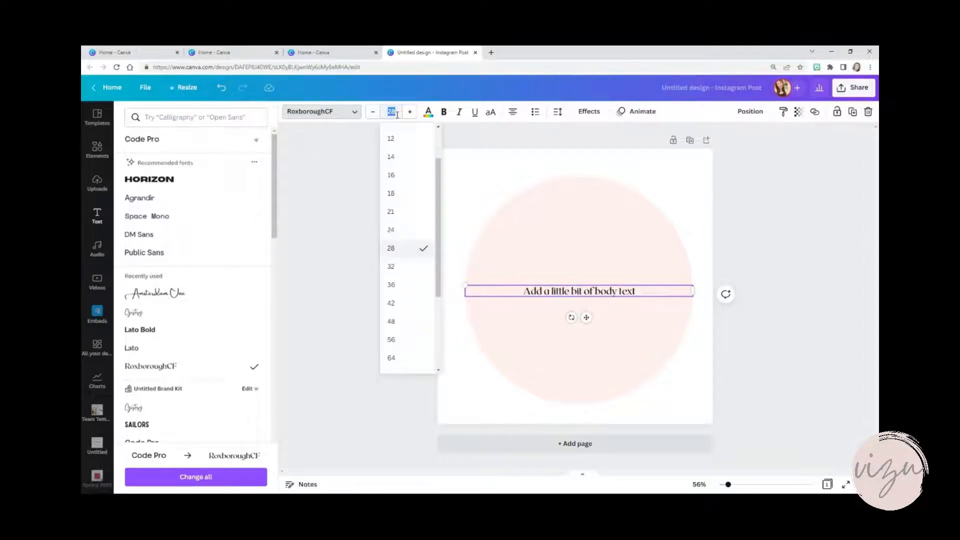
{"action": "type", "text": "150"}
{"action": "key", "text": "Return"}
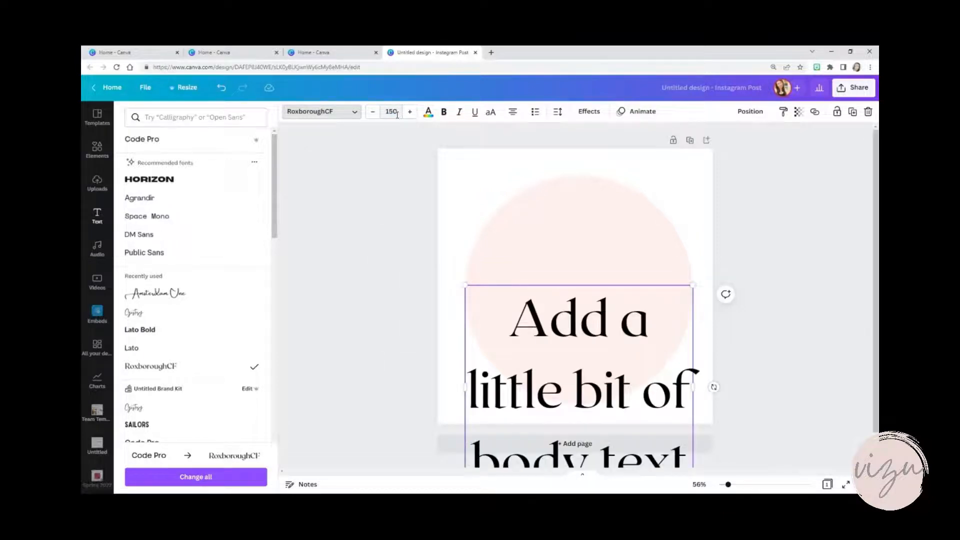
- Set the font size of the whole body text to 75
{"action": "left_click_drag", "start_coordinate": [509, 315], "coordinate": [684, 436]}
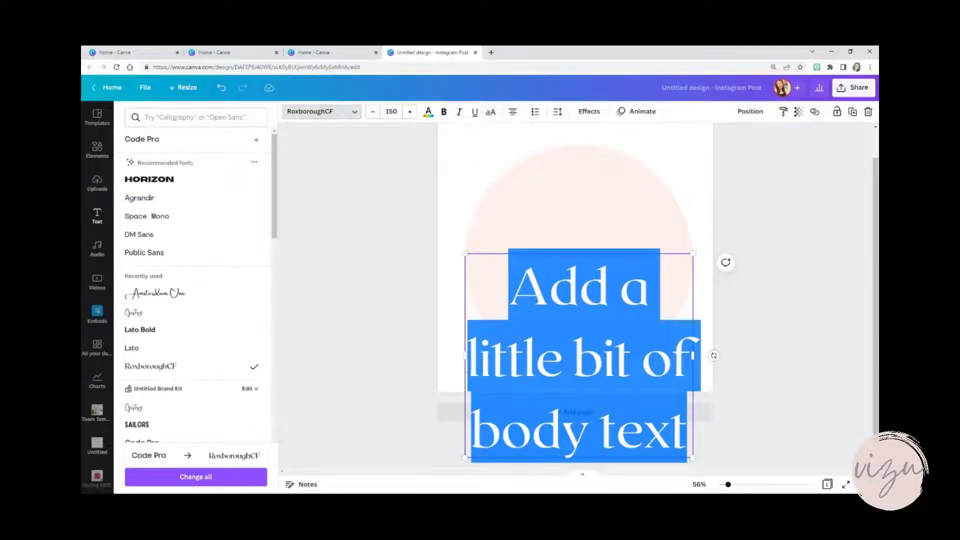
{"action": "left_click", "coordinate": [391, 112]}
{"action": "type", "text": "75"}
{"action": "key", "text": "Return"}
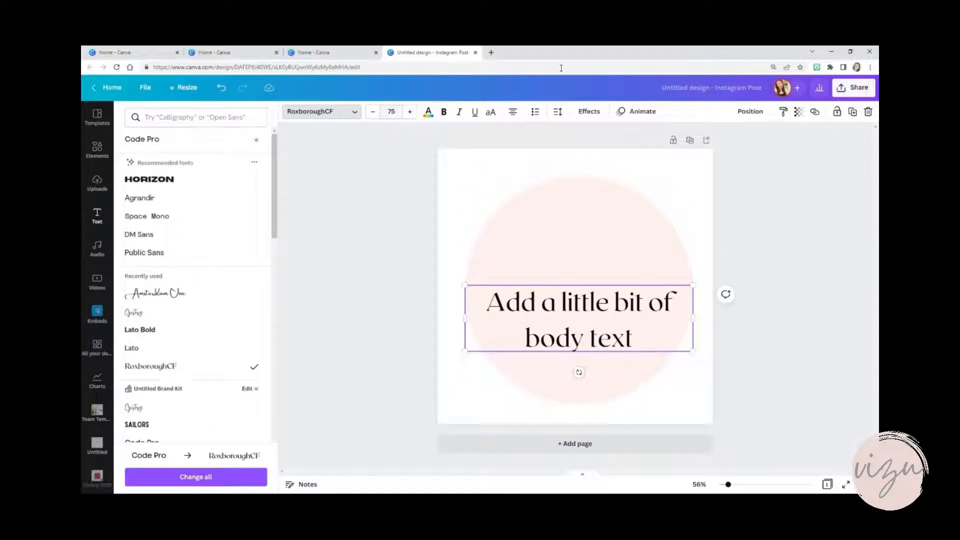
{"action": "left_click", "coordinate": [810, 298]}
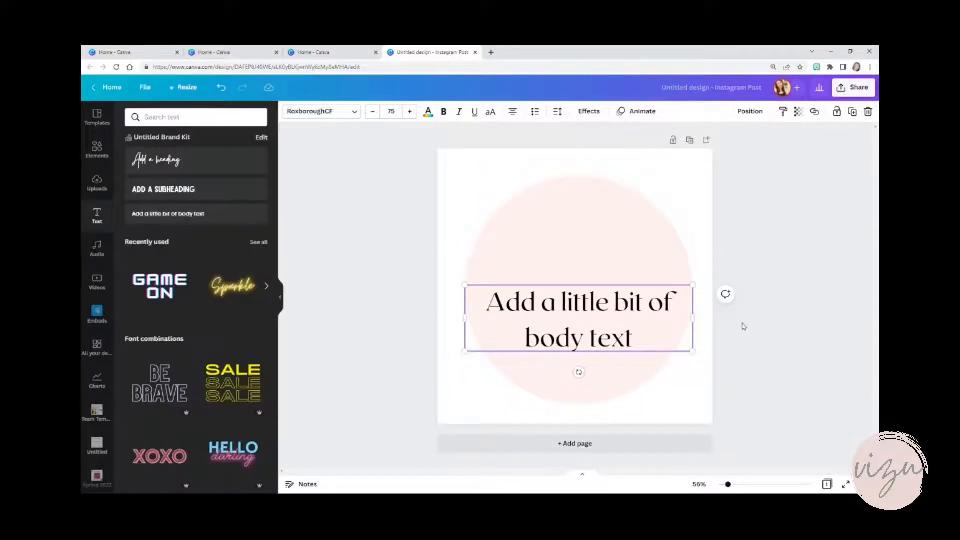
- Replace the placeholder text with "VIZU" and centre it vertically on the pink circle
{"action": "left_click_drag", "start_coordinate": [614, 306], "coordinate": [614, 272]}
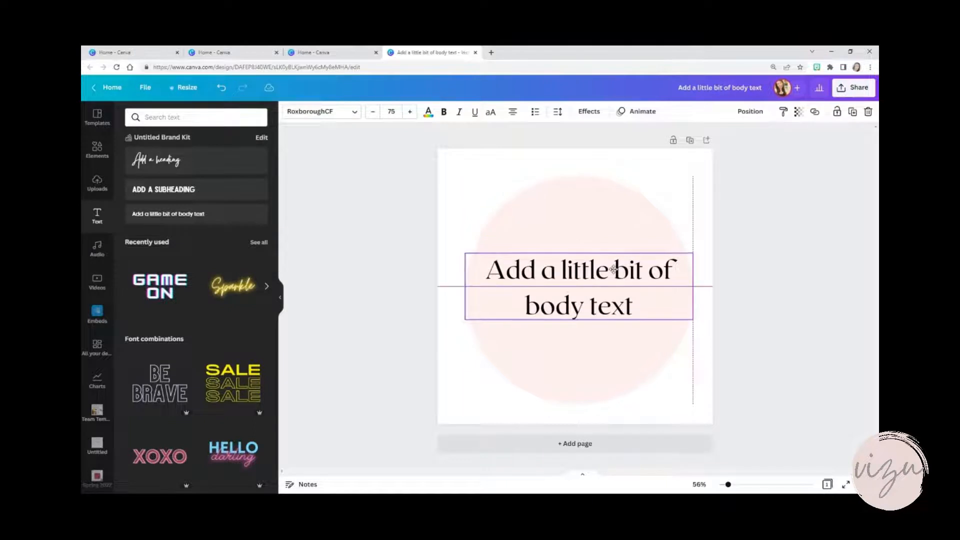
{"action": "left_click", "coordinate": [615, 270]}
{"action": "type", "text": "VIZU"}
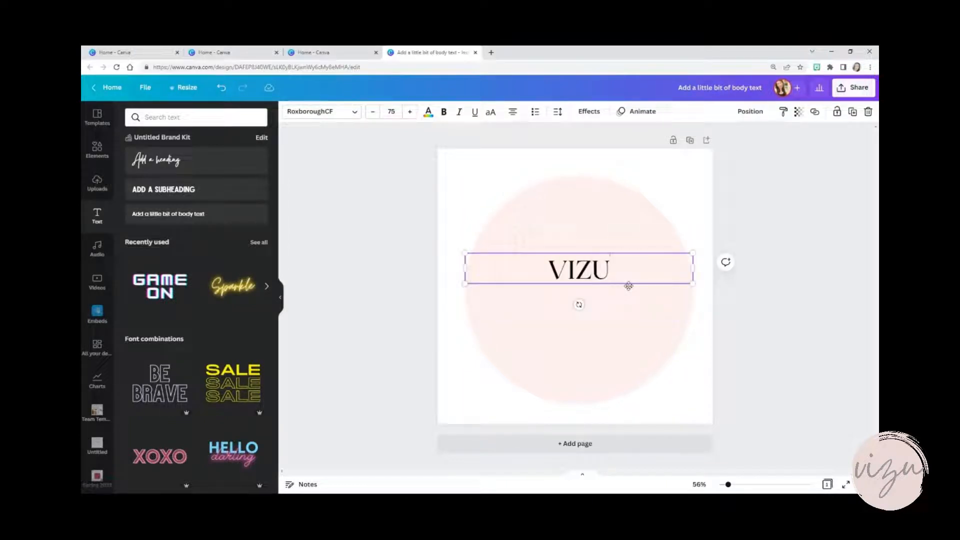
{"action": "left_click", "coordinate": [832, 335]}
{"action": "left_click", "coordinate": [600, 278]}
{"action": "left_click_drag", "start_coordinate": [600, 278], "coordinate": [600, 296]}
{"action": "left_click", "coordinate": [772, 261]}
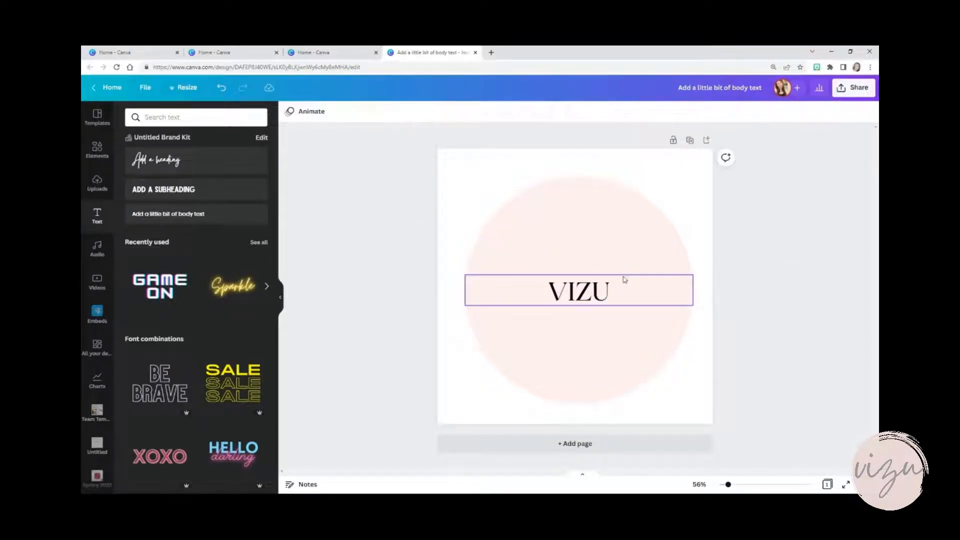
{"action": "left_click", "coordinate": [586, 295]}
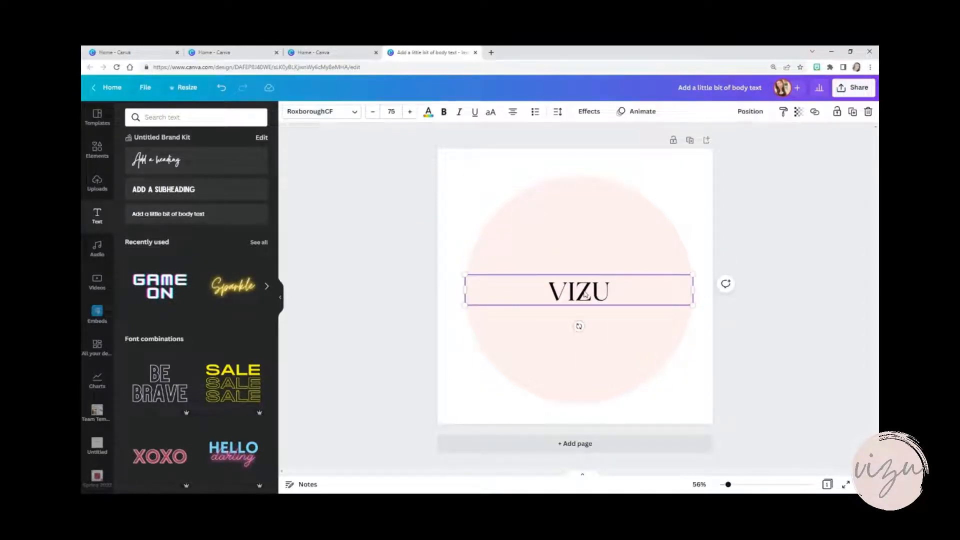
{"action": "double_click", "coordinate": [624, 293]}
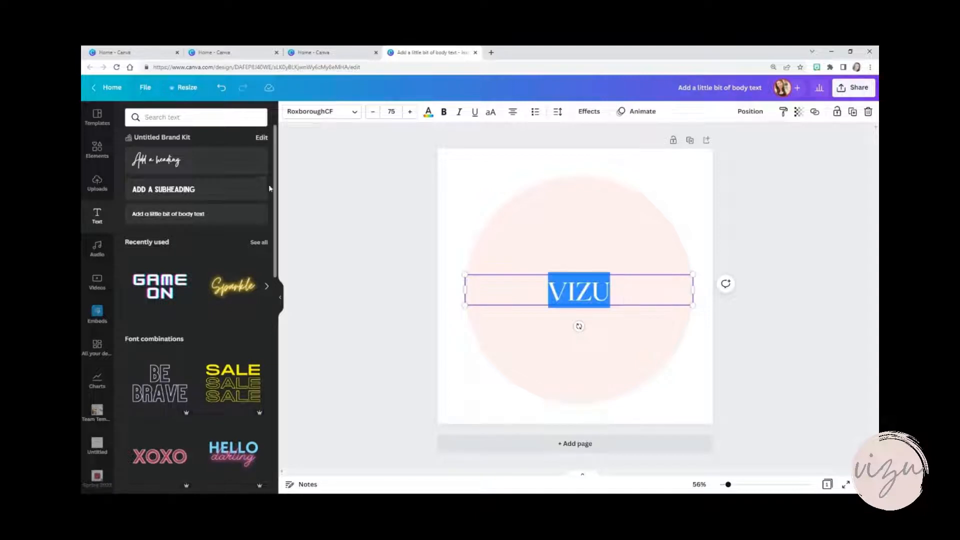
{"action": "left_click", "coordinate": [168, 164]}
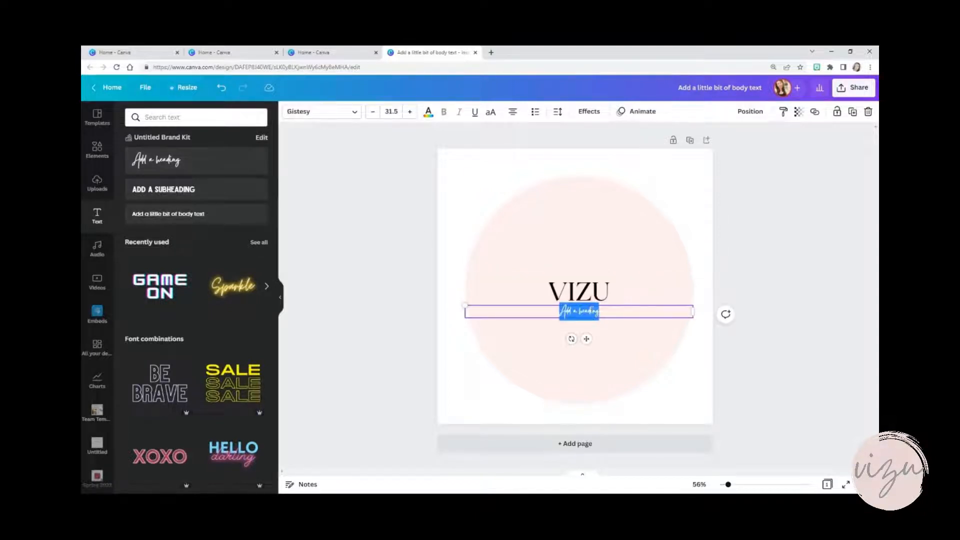
{"action": "left_click", "coordinate": [809, 256]}
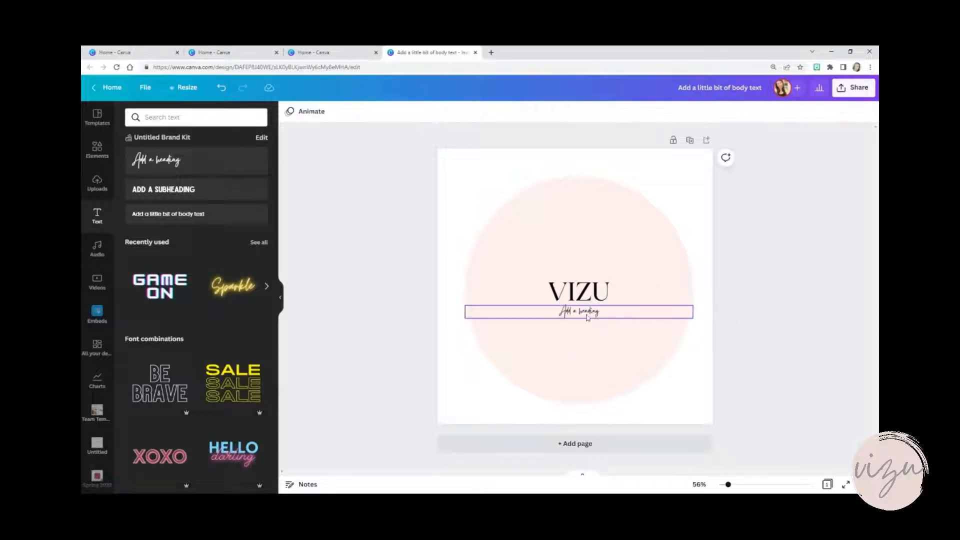
{"action": "left_click", "coordinate": [579, 313]}
{"action": "key", "text": "Delete"}
- Try the Gistesy font on the VIZU text
{"action": "left_click", "coordinate": [575, 297]}
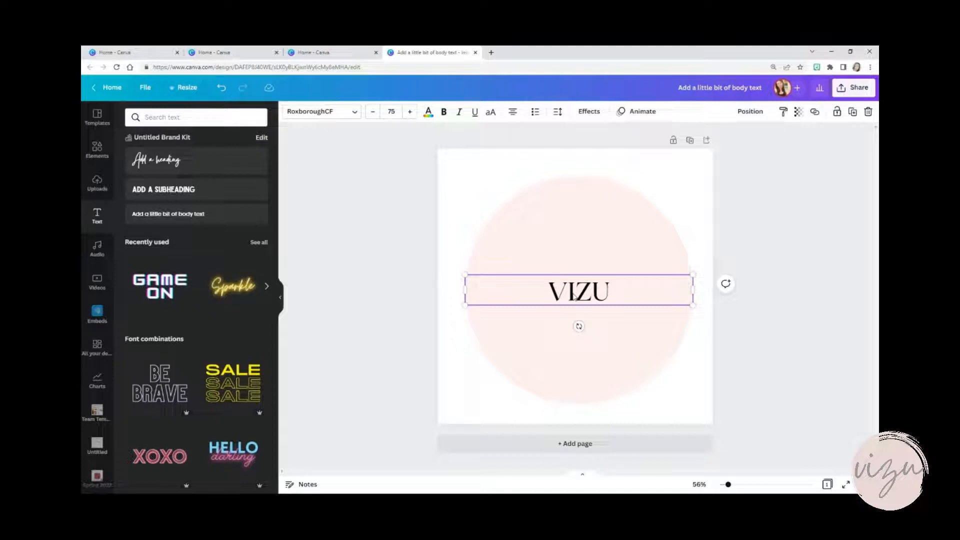
{"action": "double_click", "coordinate": [575, 297]}
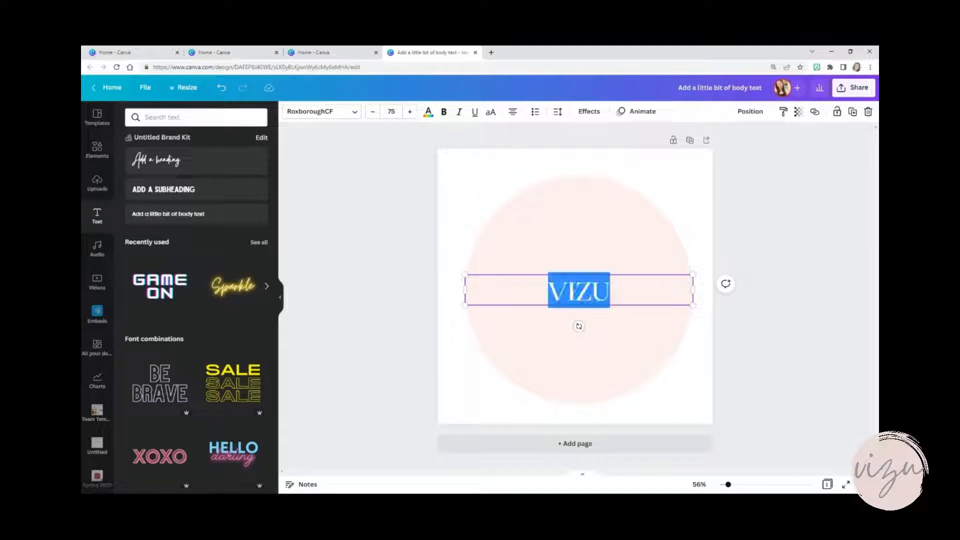
{"action": "left_click", "coordinate": [356, 116]}
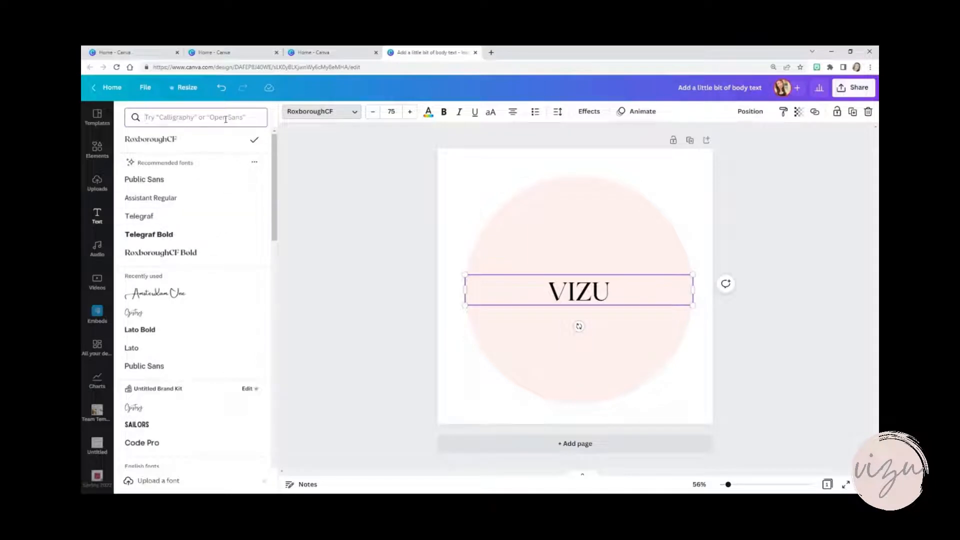
{"action": "type", "text": "gi"}
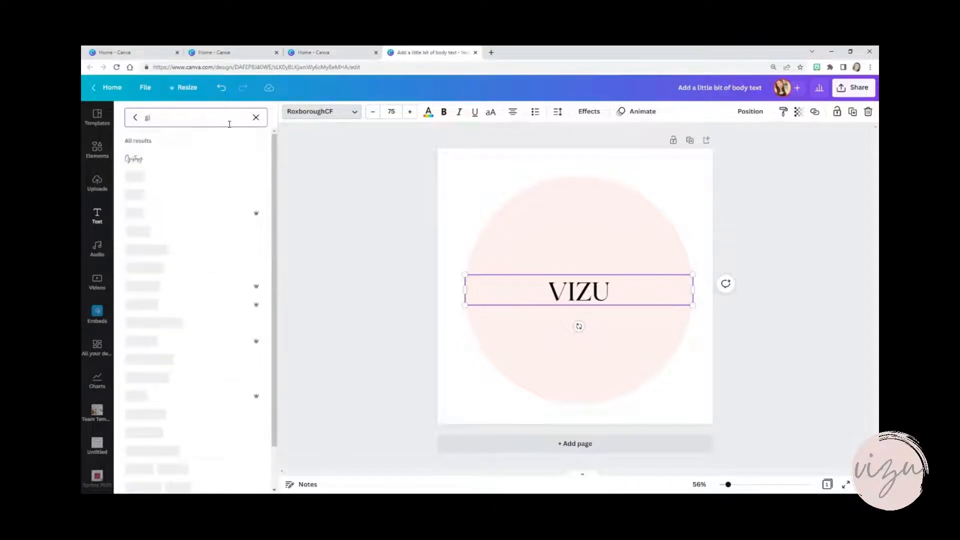
{"action": "left_click", "coordinate": [135, 159]}
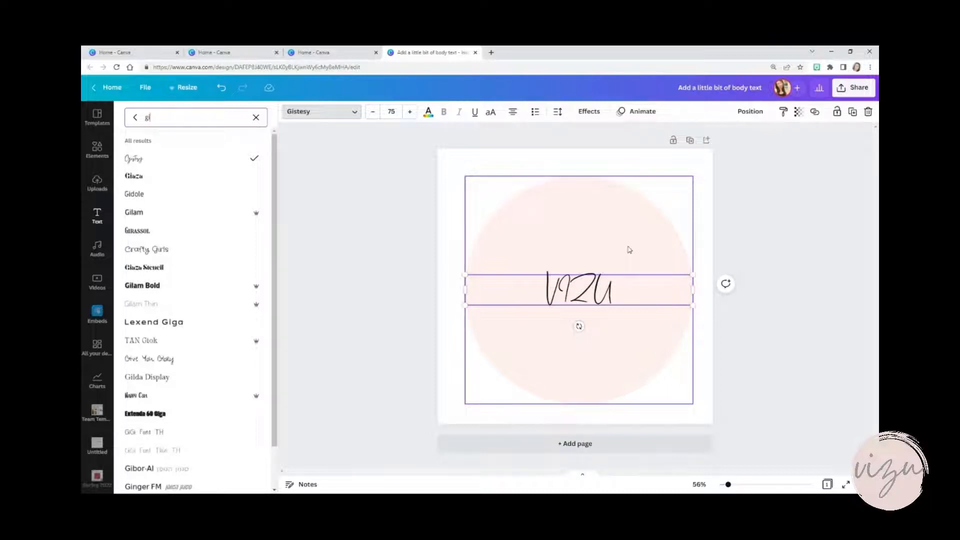
- View the available style and shape effects for the VIZU text
{"action": "left_click", "coordinate": [542, 287]}
{"action": "left_click_drag", "start_coordinate": [542, 287], "coordinate": [641, 288]}
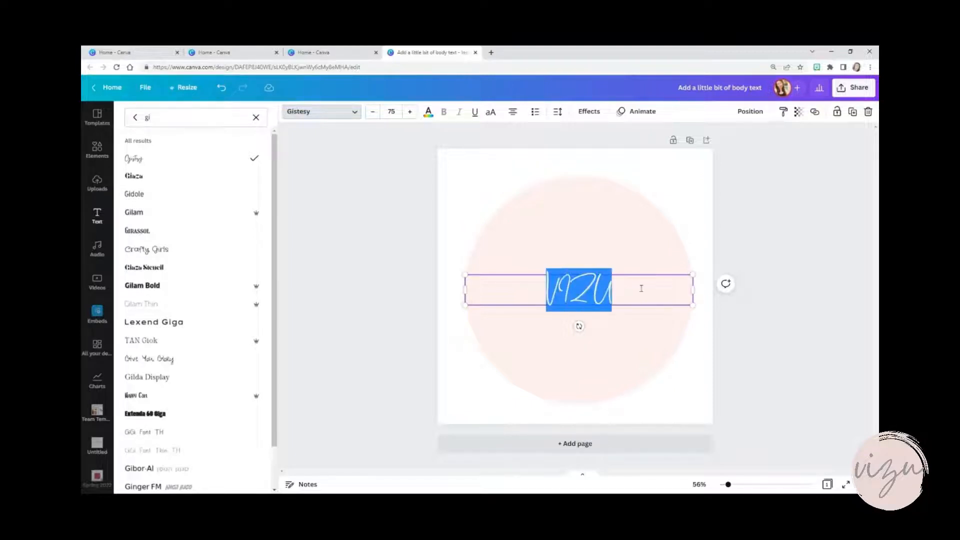
{"action": "left_click", "coordinate": [590, 113]}
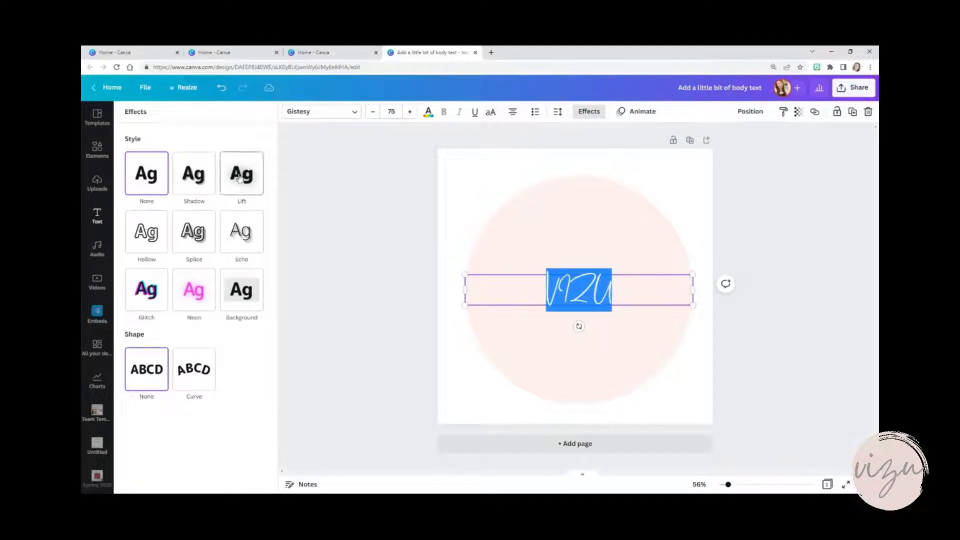
- Change the VIZU text's font to Apricots from the Handwriting fonts
{"action": "left_click", "coordinate": [336, 117]}
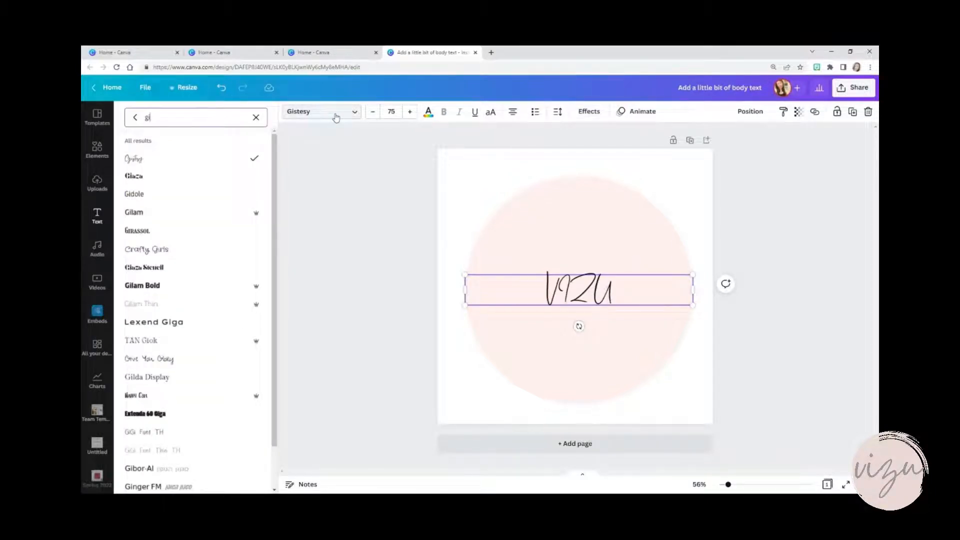
{"action": "left_click", "coordinate": [256, 117]}
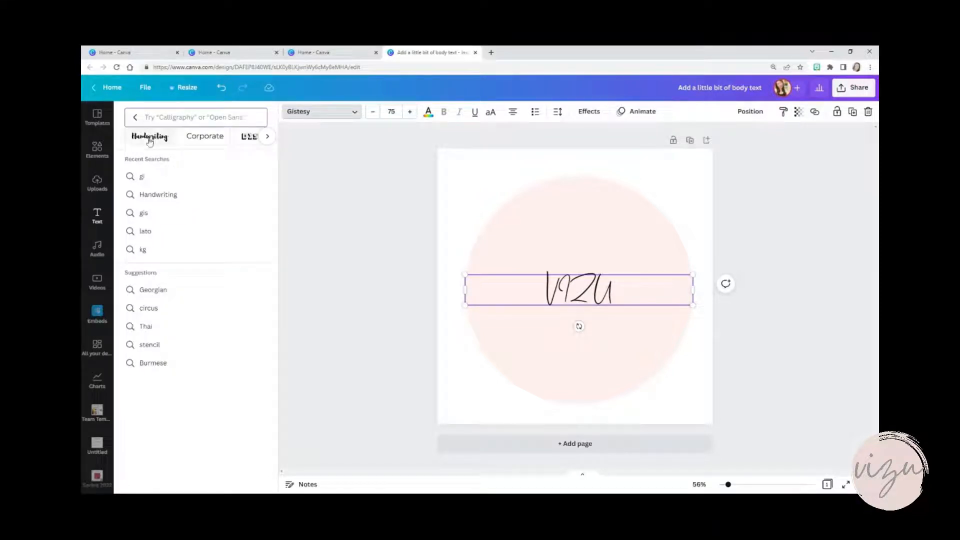
{"action": "left_click", "coordinate": [149, 137]}
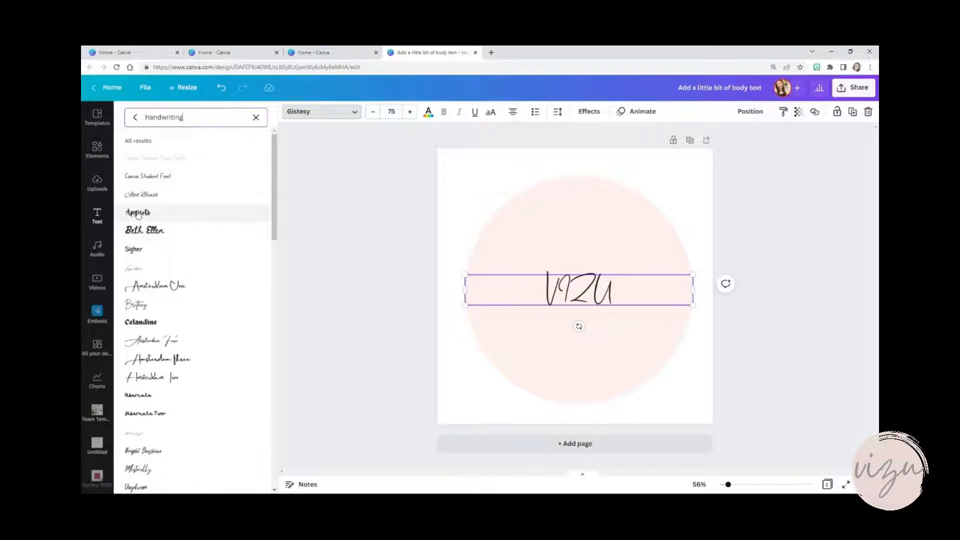
{"action": "left_click", "coordinate": [139, 214]}
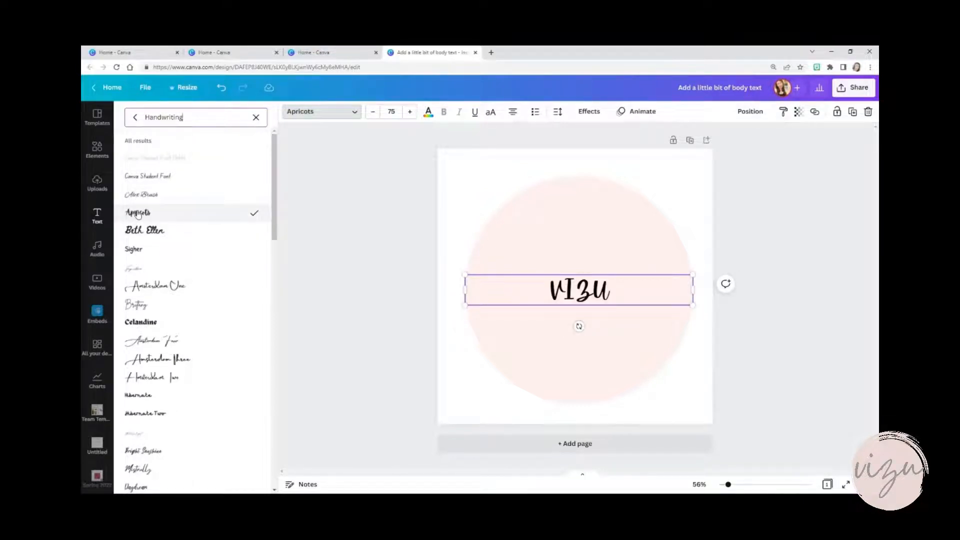
- Replace the all-capitals logo text with "Vizu"
{"action": "left_click", "coordinate": [593, 288]}
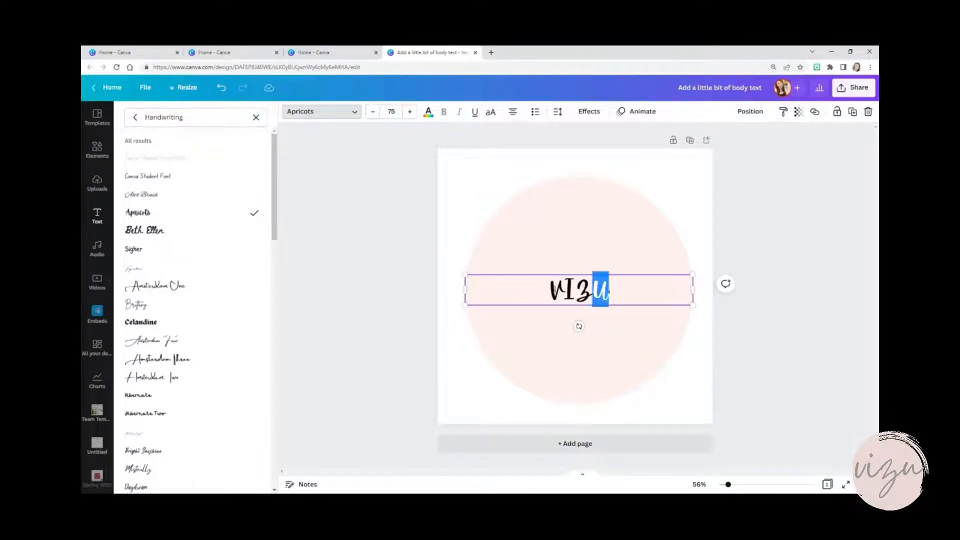
{"action": "left_click_drag", "start_coordinate": [593, 289], "coordinate": [528, 289]}
{"action": "type", "text": "Vizu"}
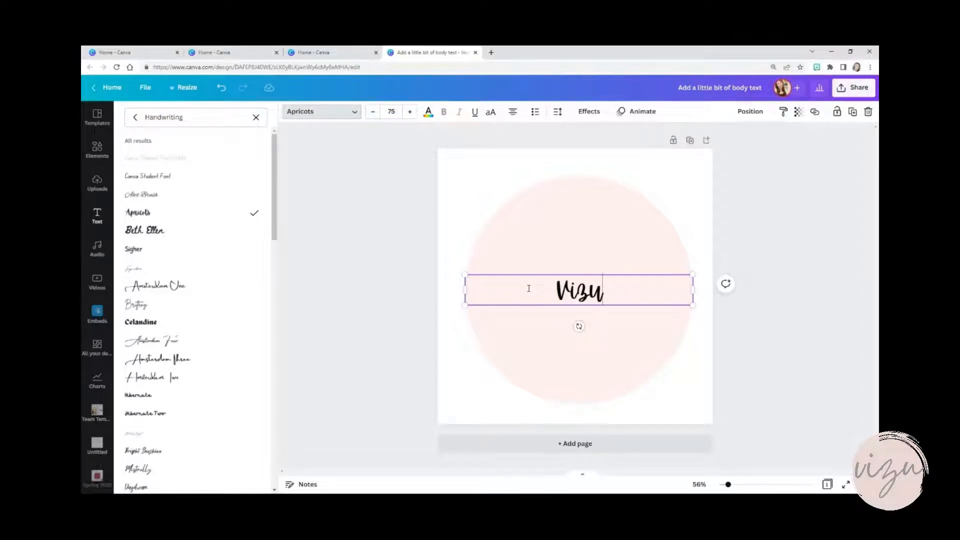
- Try the Vizu text in uppercase and switch it back to its original case
{"action": "key", "text": "ctrl+a"}
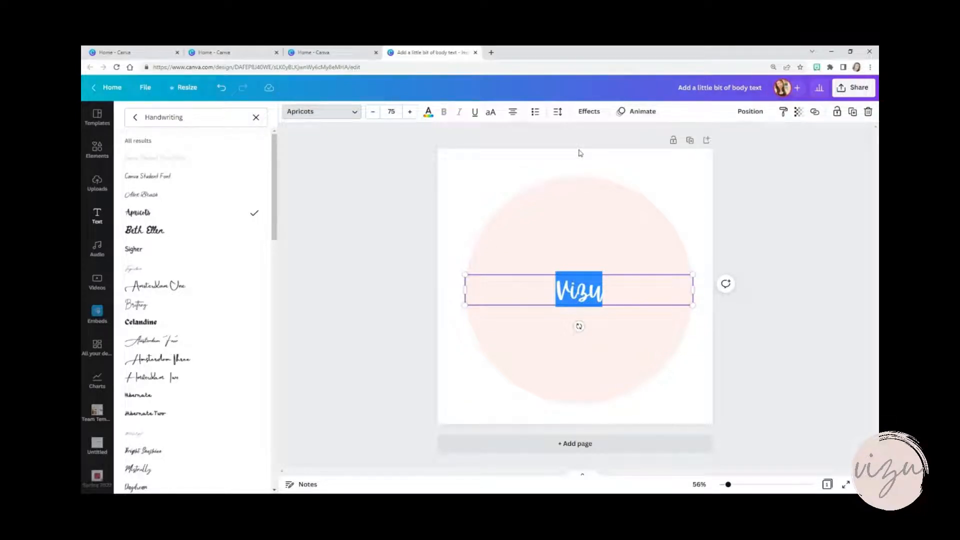
{"action": "left_click", "coordinate": [491, 114]}
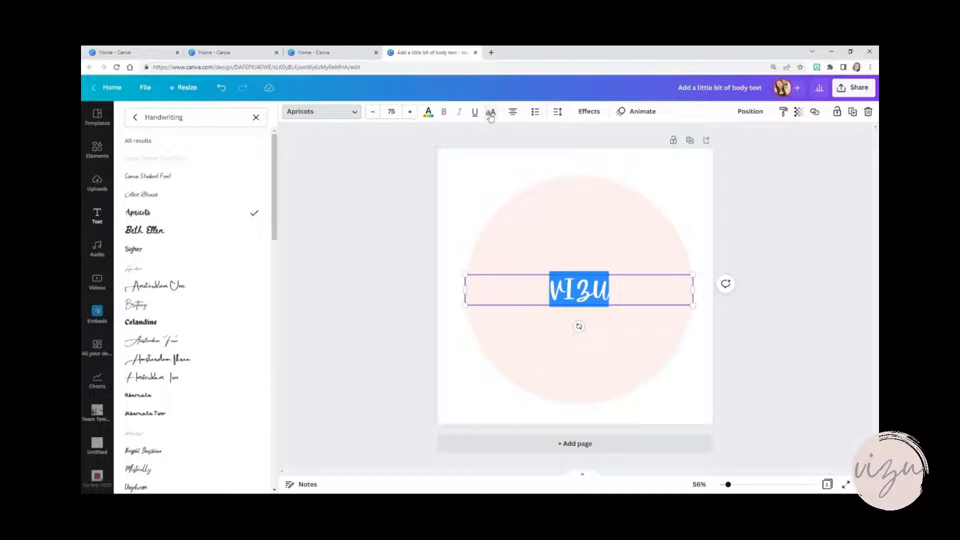
{"action": "left_click", "coordinate": [490, 114]}
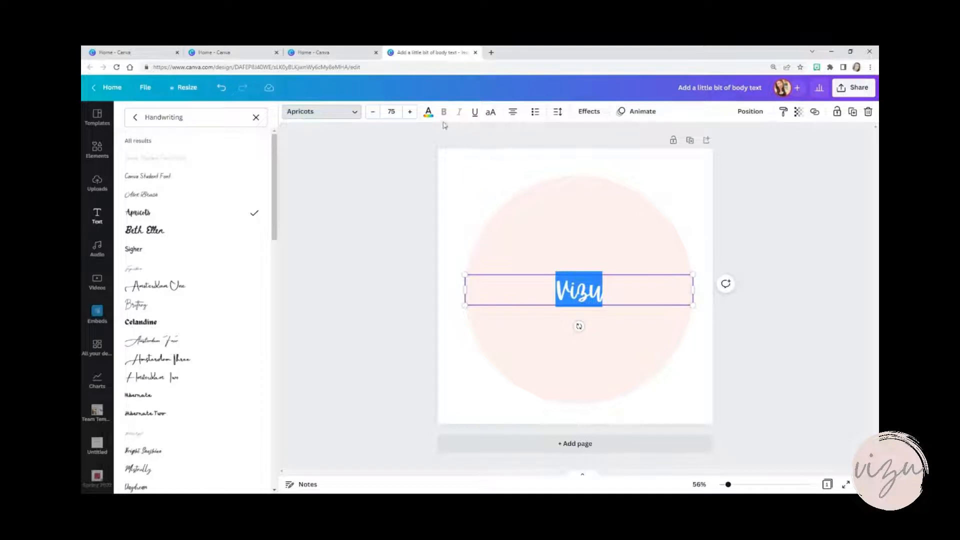
- Colour the Vizu text slate grey from the Room for Comfort brand palette
{"action": "left_click", "coordinate": [429, 114]}
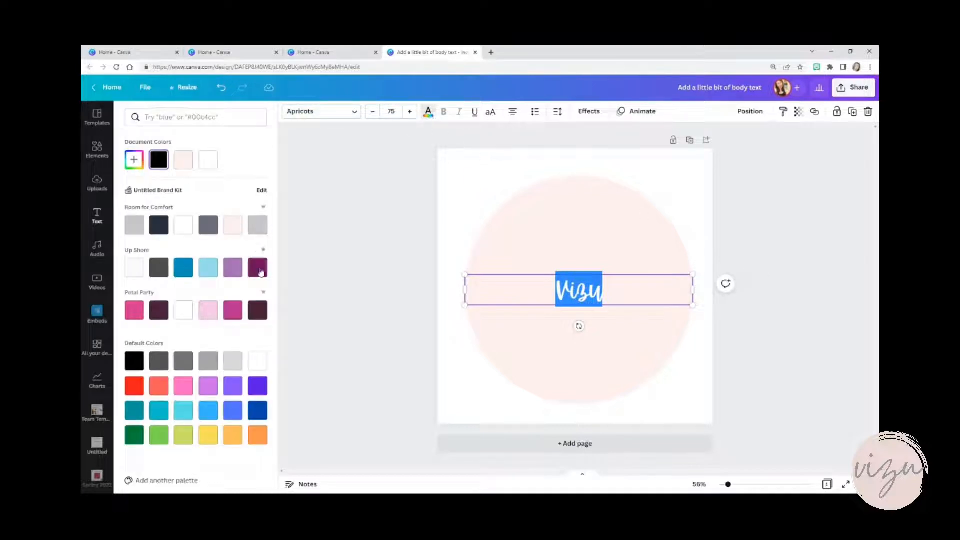
{"action": "left_click", "coordinate": [204, 227]}
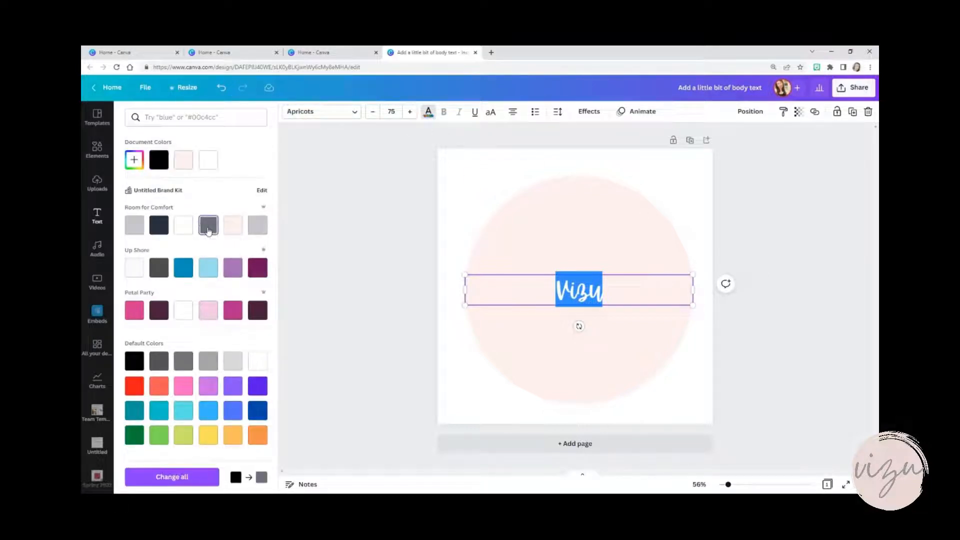
{"action": "key", "text": "Escape"}
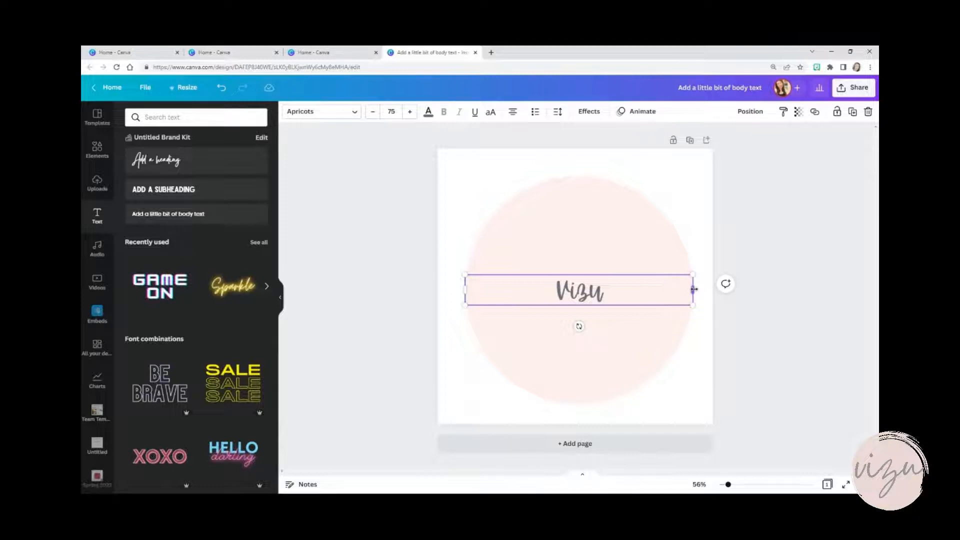
- Narrow the Vizu text box to fit the word, enlarge it to about size 336 and centre it on the page
{"action": "left_click_drag", "start_coordinate": [693, 290], "coordinate": [521, 291]}
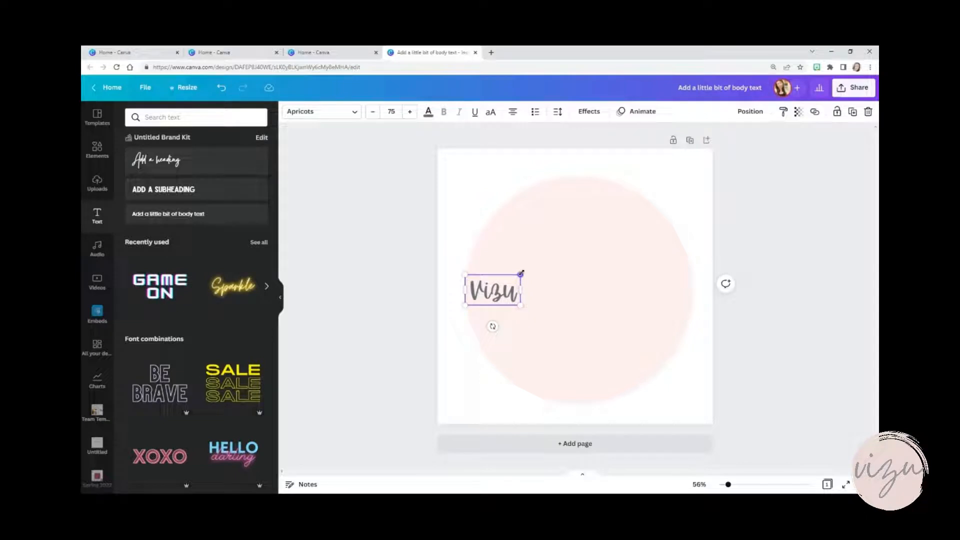
{"action": "left_click_drag", "start_coordinate": [521, 274], "coordinate": [733, 203]}
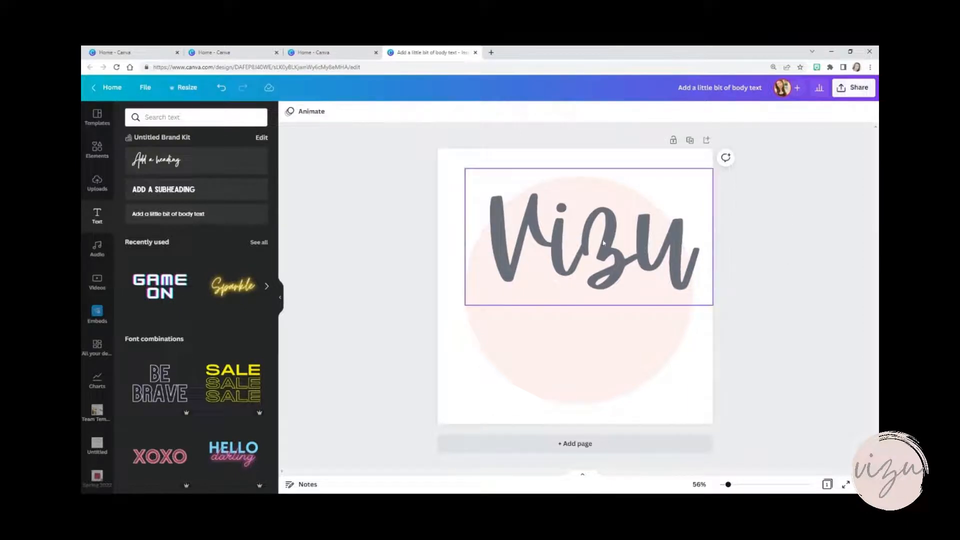
{"action": "left_click_drag", "start_coordinate": [597, 241], "coordinate": [583, 289]}
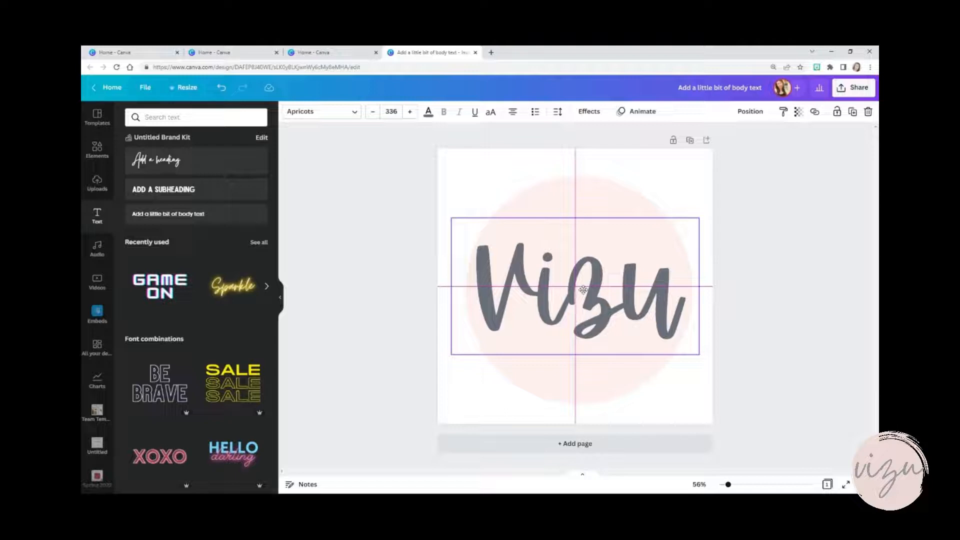
{"action": "left_click", "coordinate": [806, 214]}
- Move the pale pink circle so it is centred on the page behind the Vizu text
{"action": "left_click", "coordinate": [604, 209]}
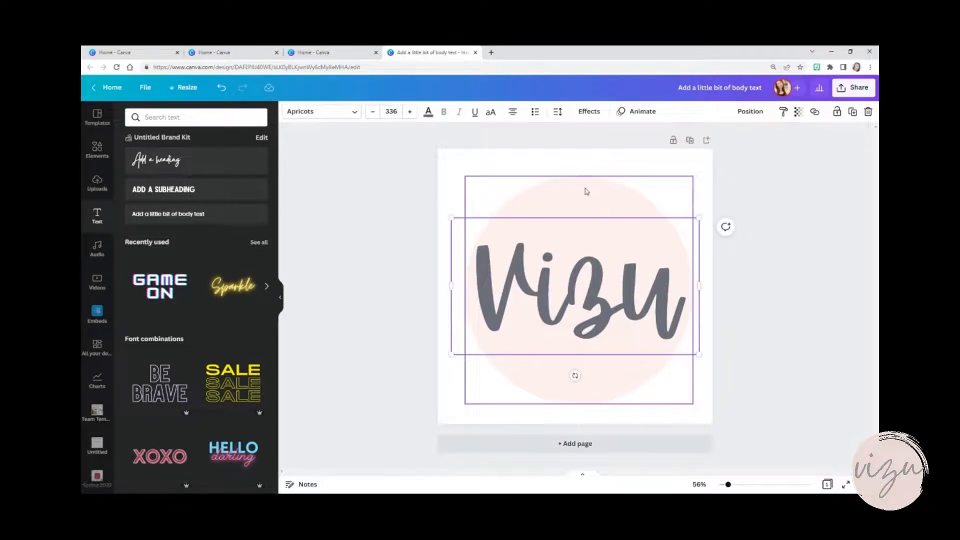
{"action": "left_click", "coordinate": [586, 192]}
{"action": "mouse_move", "coordinate": [586, 192]}
{"action": "left_mouse_down"}
{"action": "mouse_move", "coordinate": [575, 190]}
{"action": "mouse_move", "coordinate": [583, 205]}
{"action": "mouse_move", "coordinate": [580, 184]}
{"action": "left_mouse_up"}
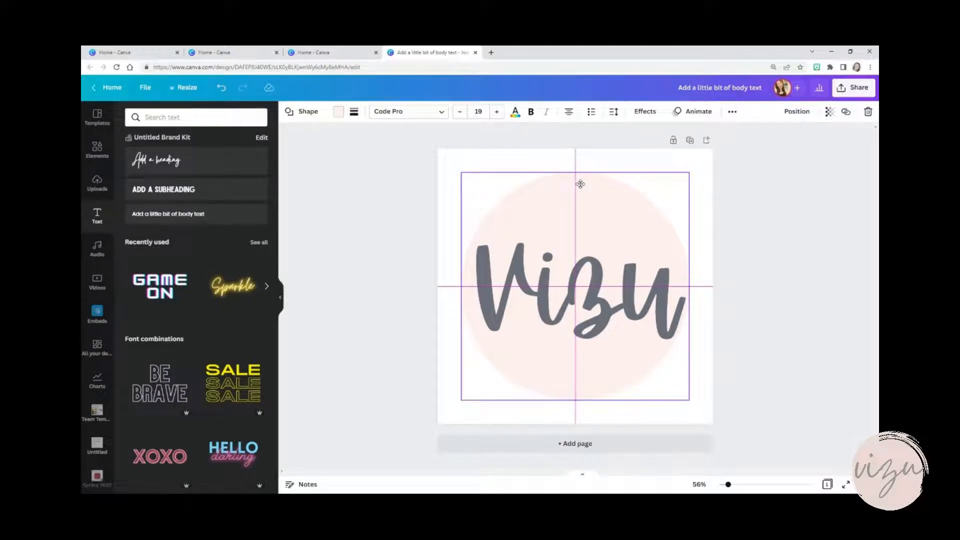
{"action": "left_click_drag", "start_coordinate": [580, 184], "coordinate": [580, 184]}
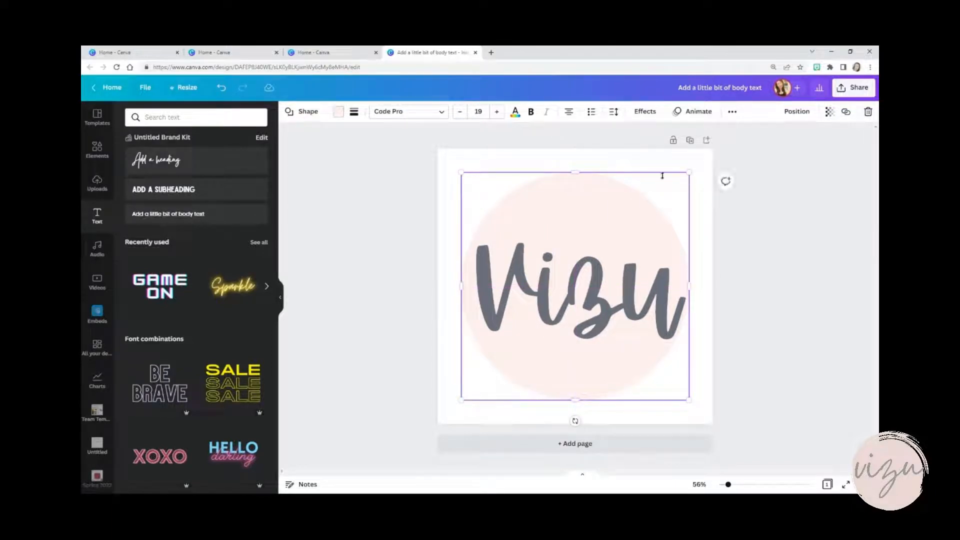
{"action": "left_click", "coordinate": [823, 206]}
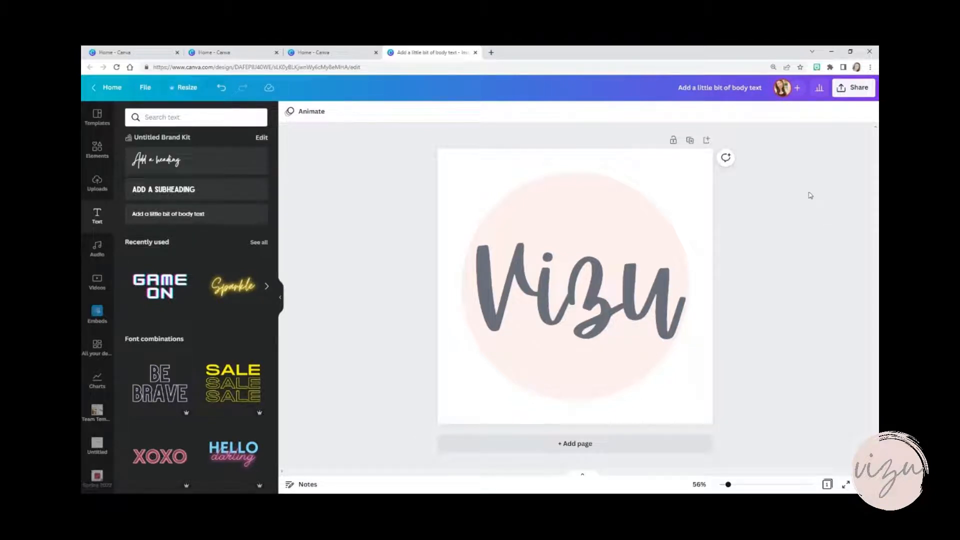
- Try a light grey page background and set it back to white
{"action": "left_click", "coordinate": [687, 162]}
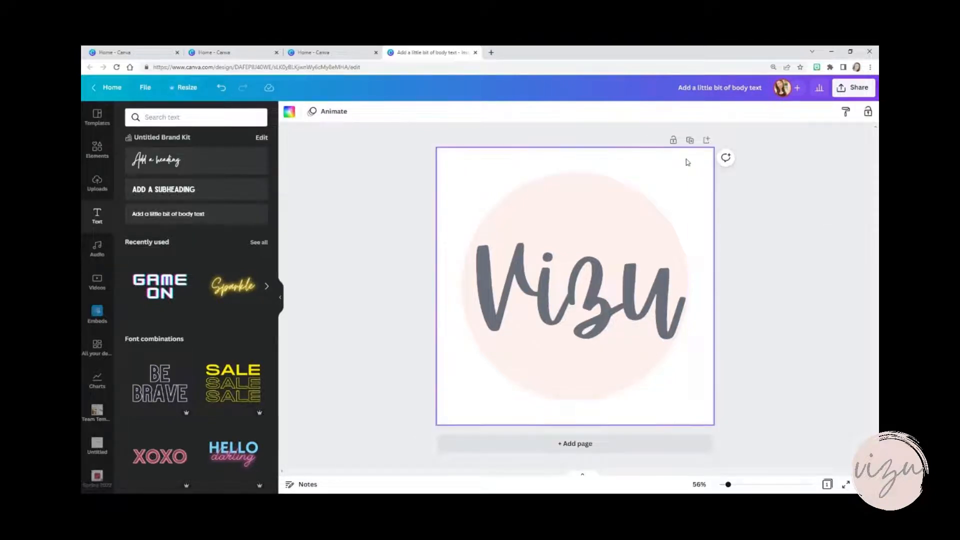
{"action": "left_click", "coordinate": [290, 112]}
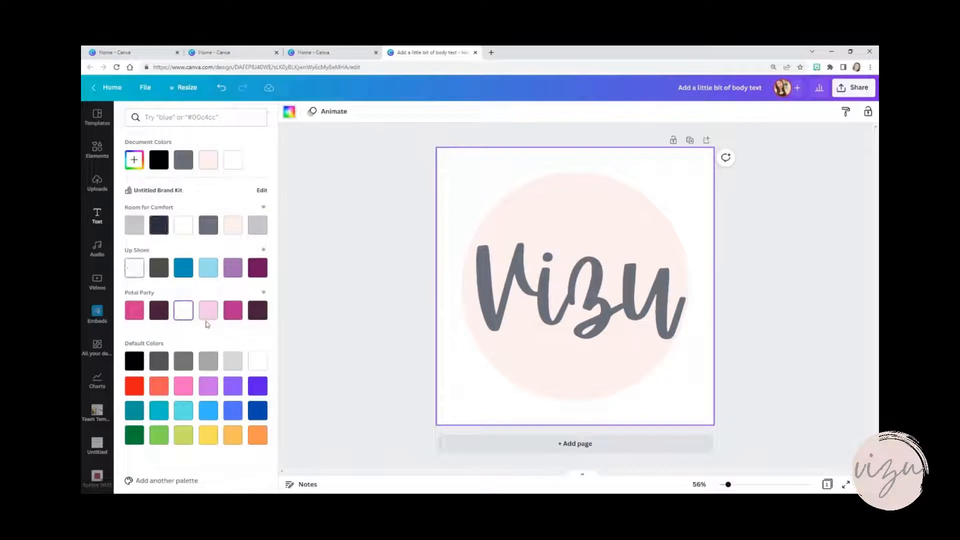
{"action": "left_click", "coordinate": [236, 368]}
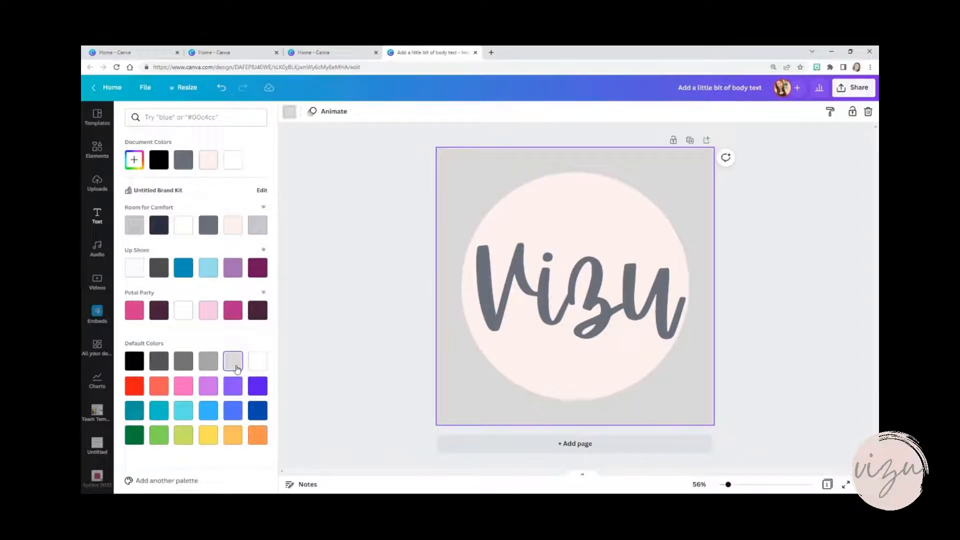
{"action": "left_click", "coordinate": [260, 362]}
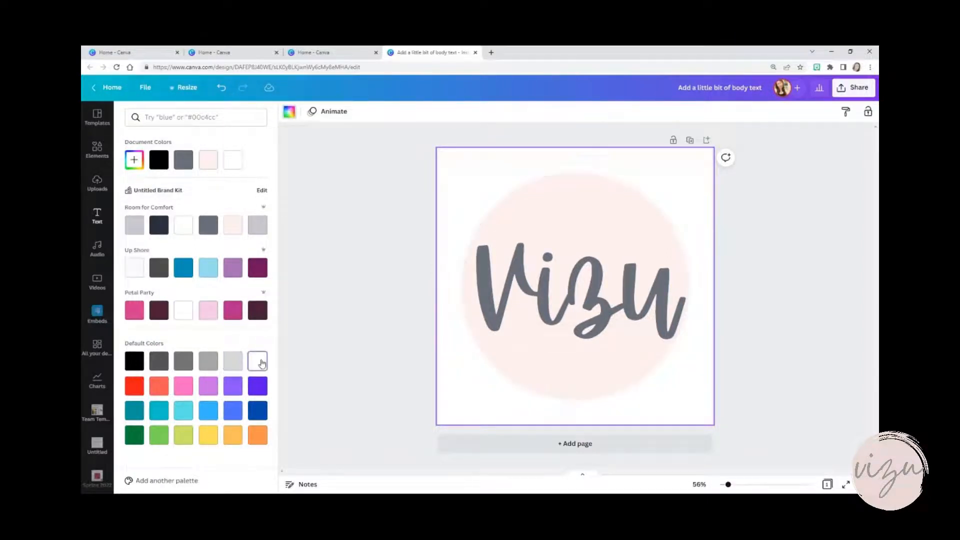
{"action": "left_click", "coordinate": [769, 262]}
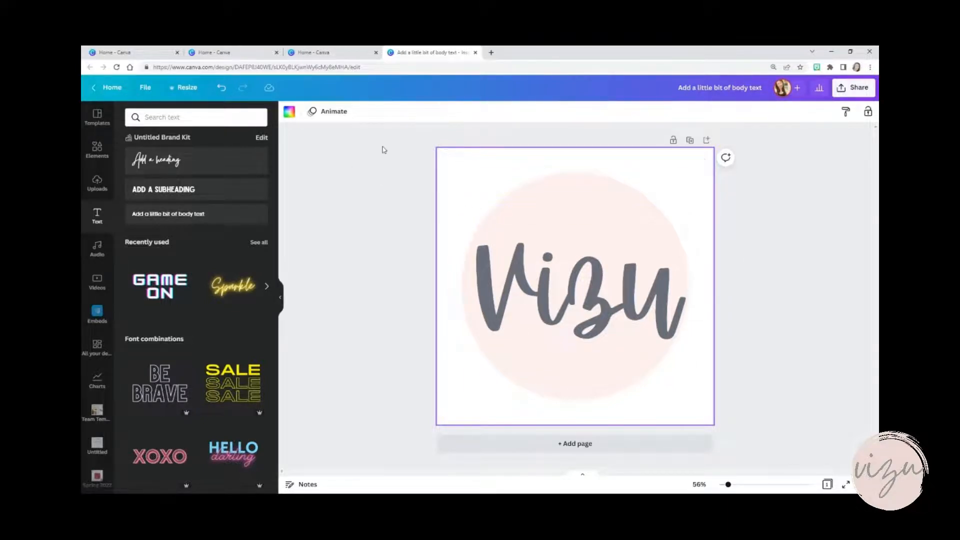
- Download the logo as a PNG with a transparent background and open the options for the downloaded file
{"action": "left_click", "coordinate": [852, 93]}
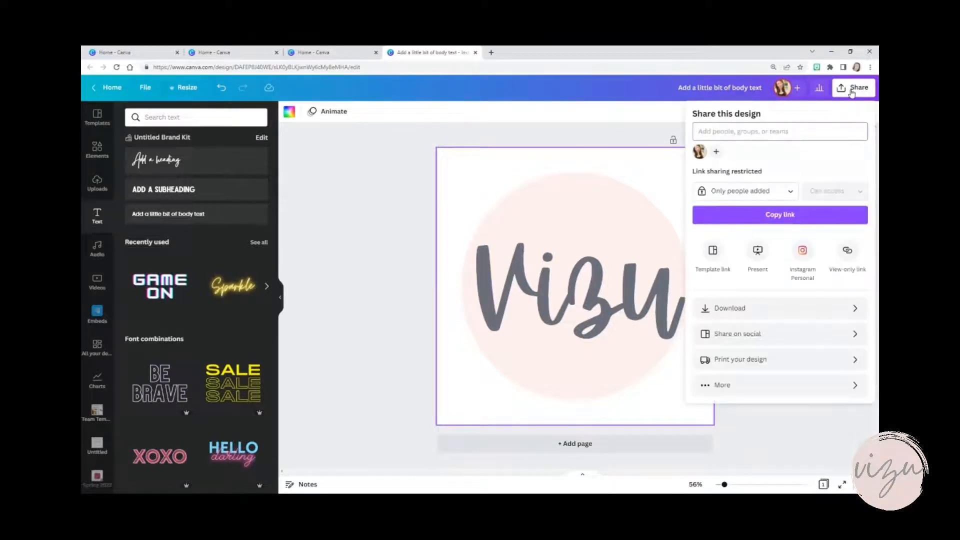
{"action": "left_click", "coordinate": [810, 308]}
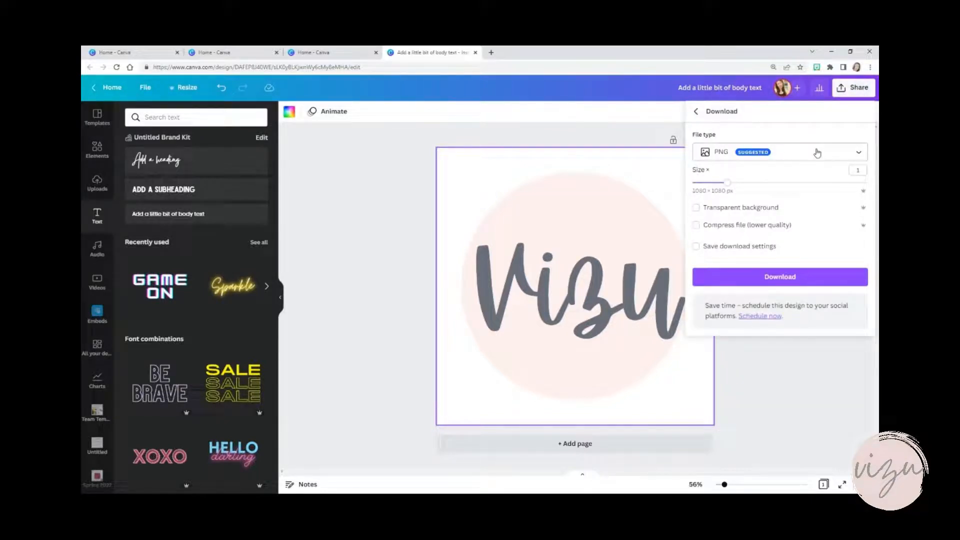
{"action": "left_click", "coordinate": [817, 152]}
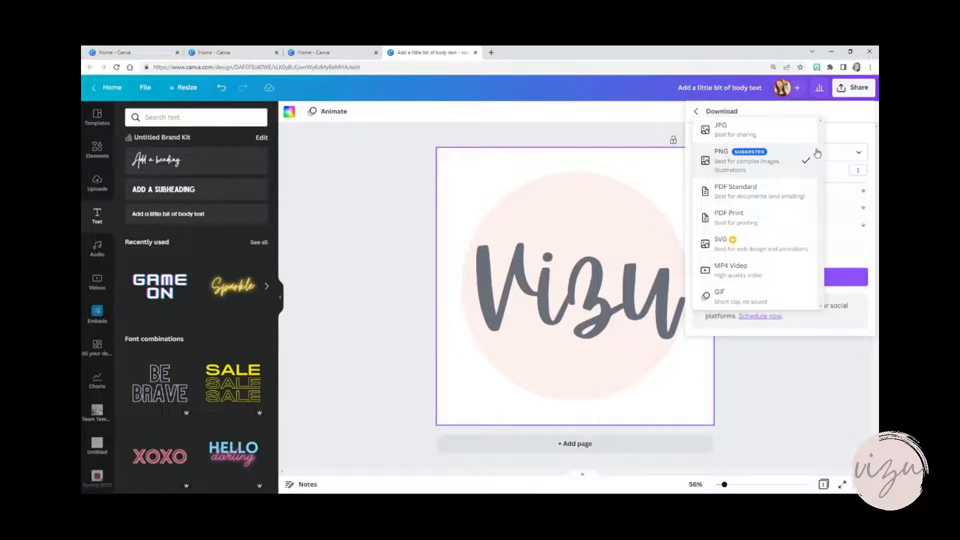
{"action": "left_click", "coordinate": [769, 164]}
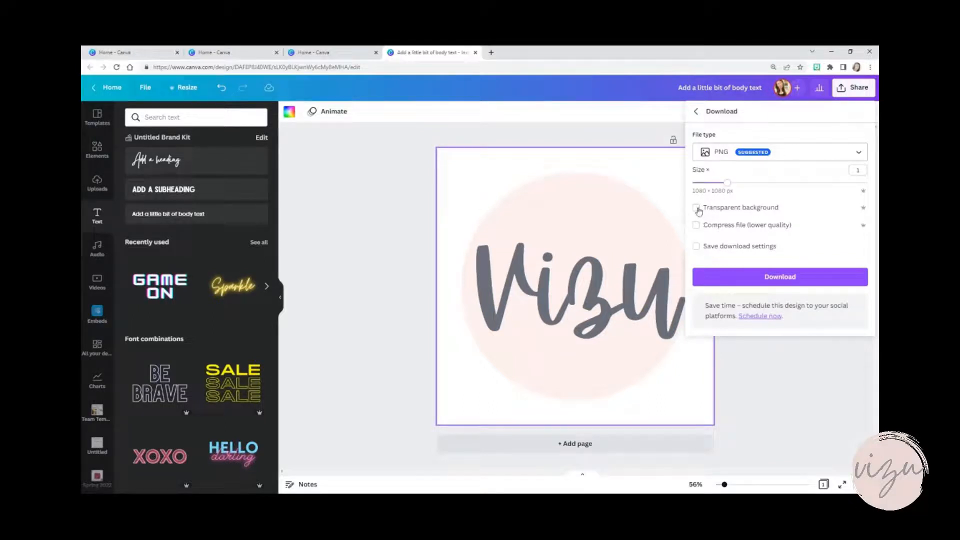
{"action": "left_click", "coordinate": [696, 208]}
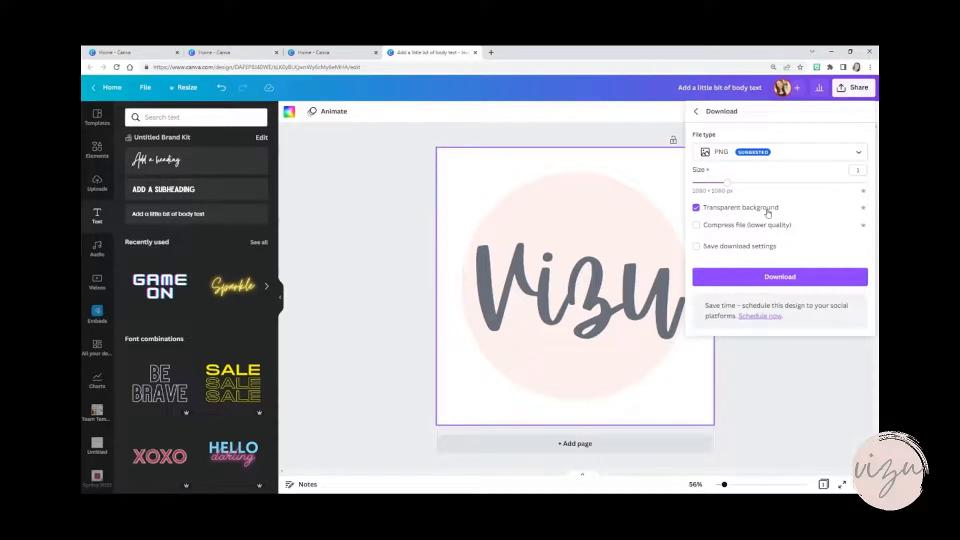
{"action": "left_click", "coordinate": [774, 279]}
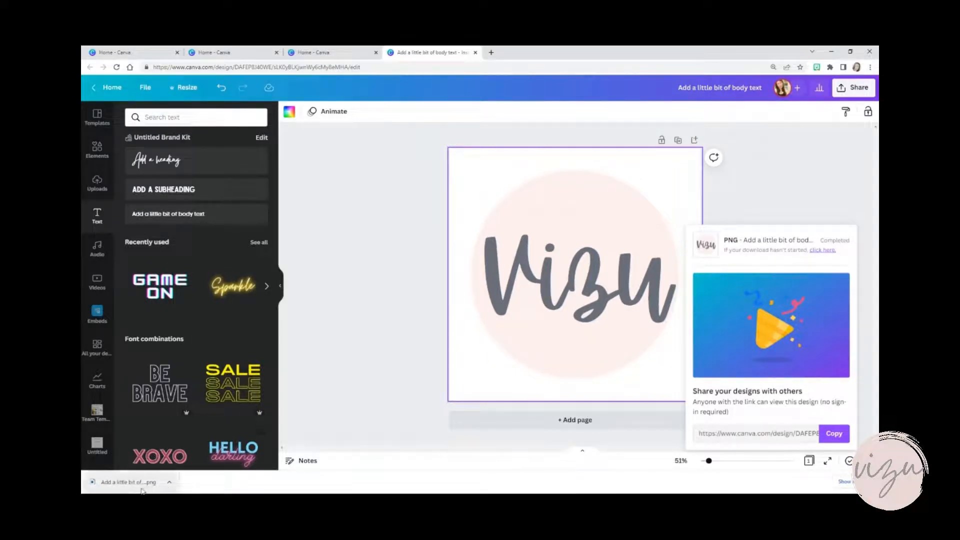
{"action": "left_click", "coordinate": [170, 482]}
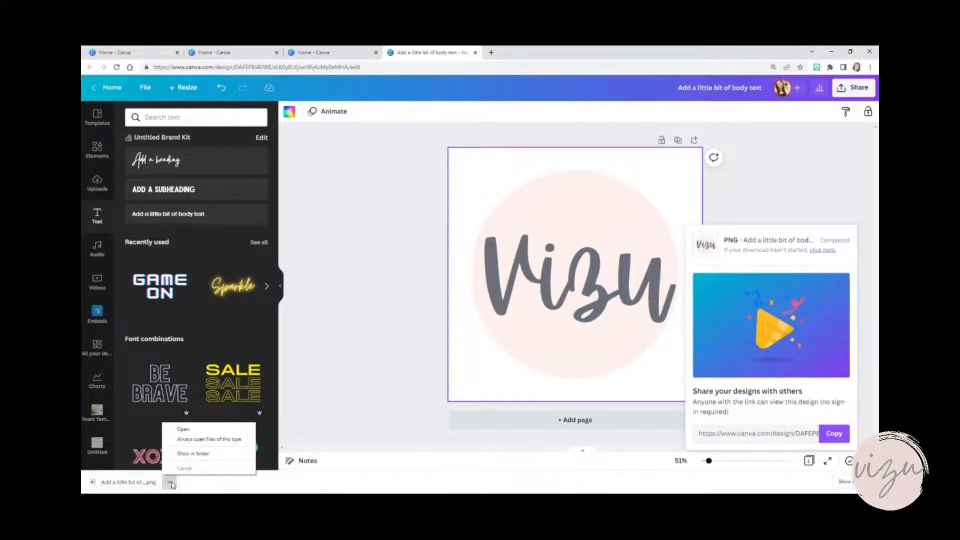
{"action": "left_click", "coordinate": [193, 460]}
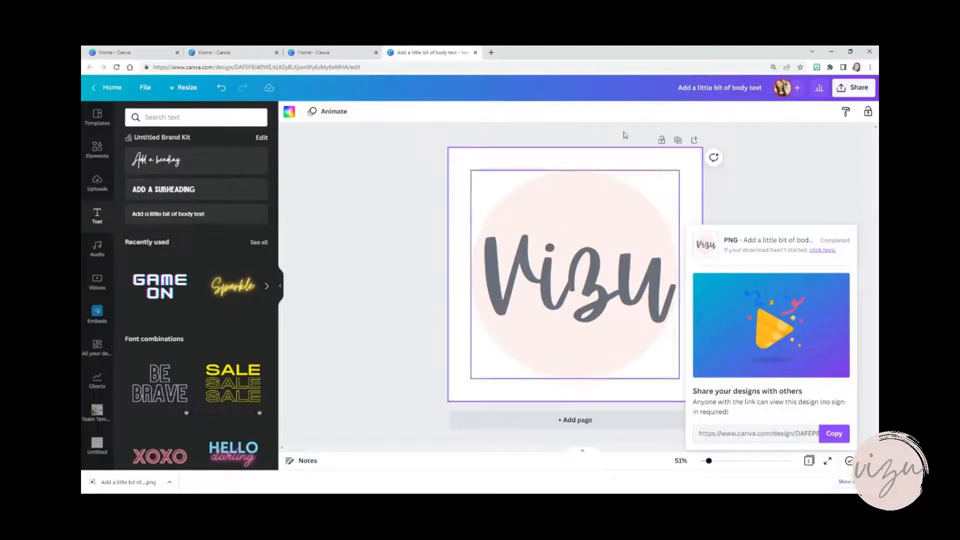
- Rename the design as Logo Creation
{"action": "left_click", "coordinate": [699, 89]}
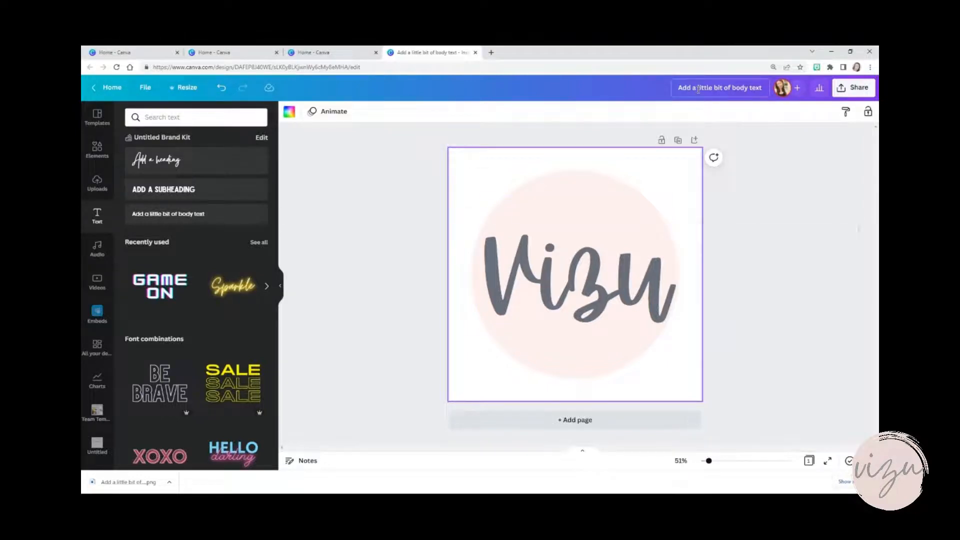
{"action": "left_click", "coordinate": [762, 88]}
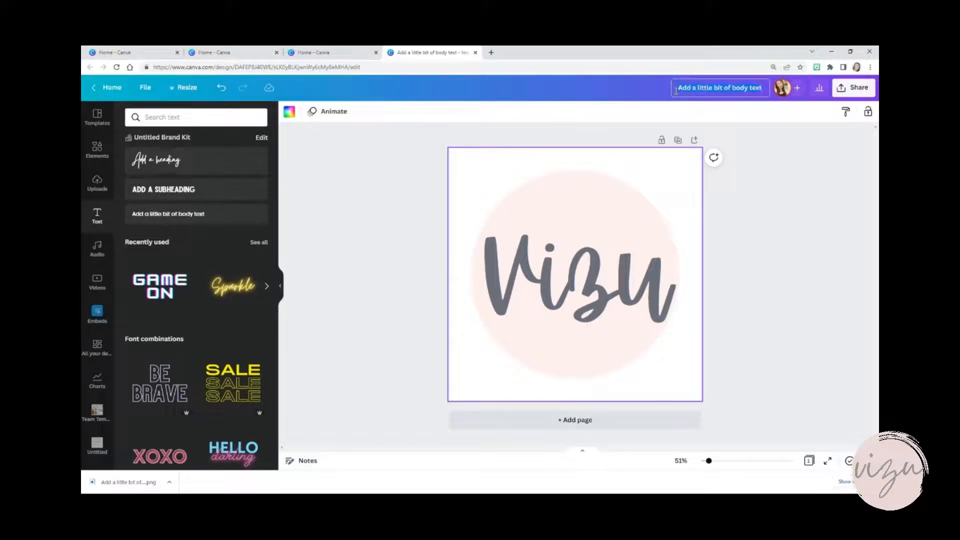
{"action": "key", "text": "BackSpace"}
{"action": "type", "text": "Logo Creation"}
{"action": "left_click", "coordinate": [804, 161]}
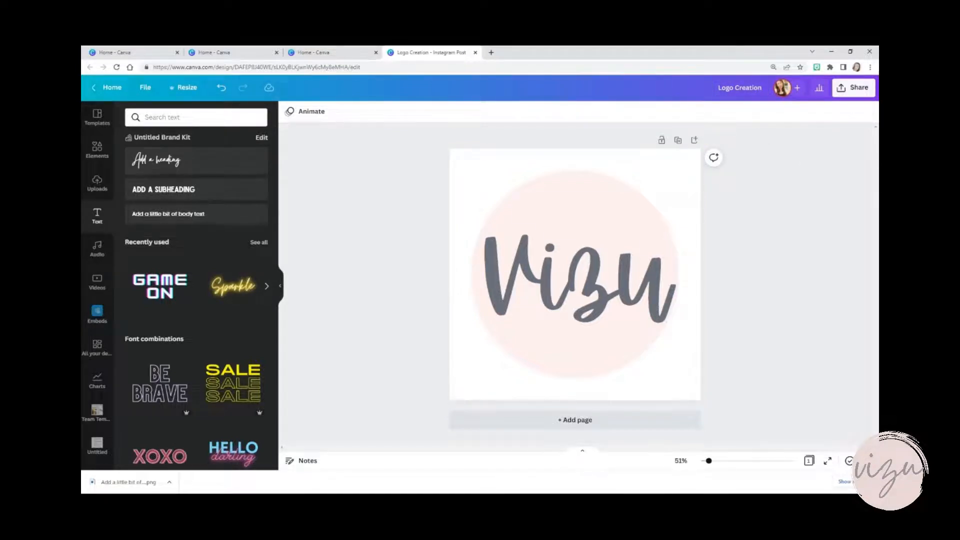
- Download the renamed logo design as a PNG with a transparent background
{"action": "left_click", "coordinate": [859, 89]}
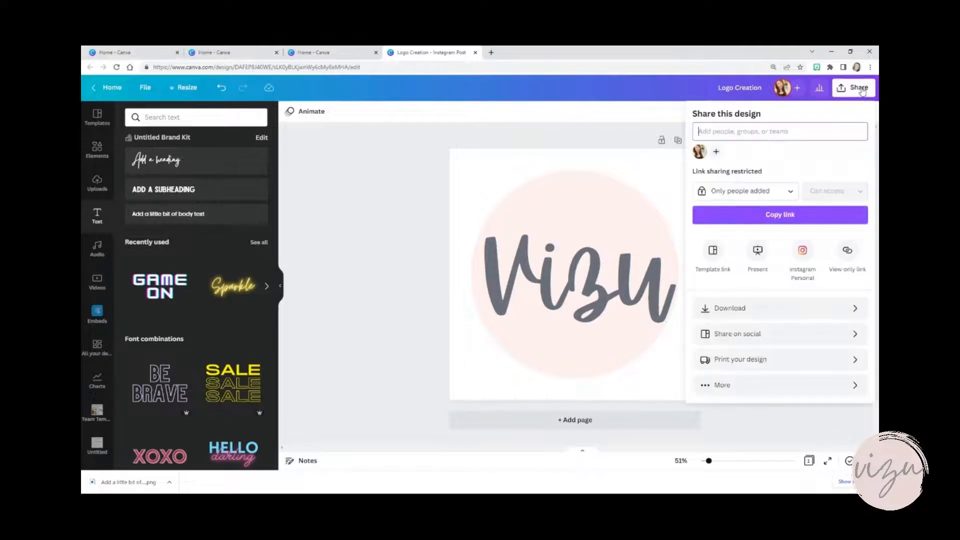
{"action": "left_click", "coordinate": [743, 310]}
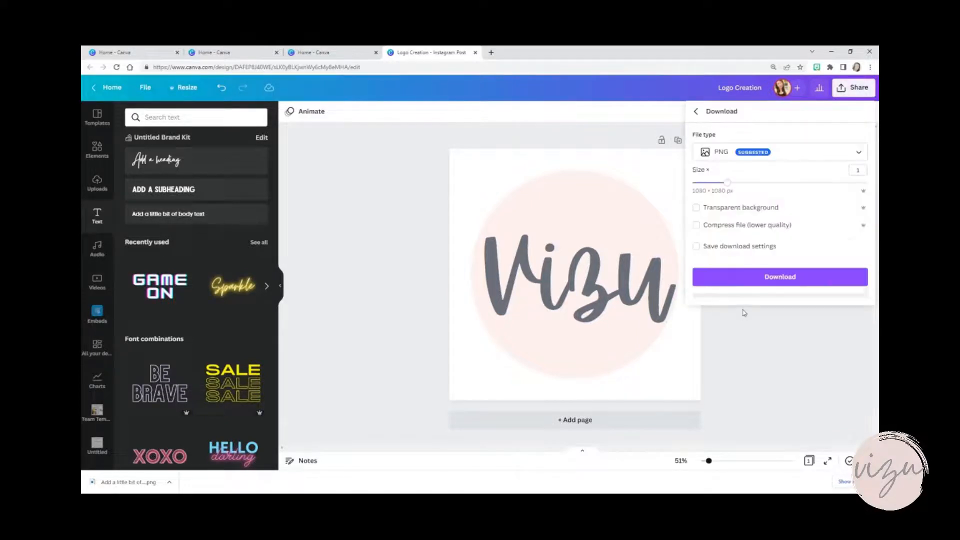
{"action": "left_click", "coordinate": [696, 208]}
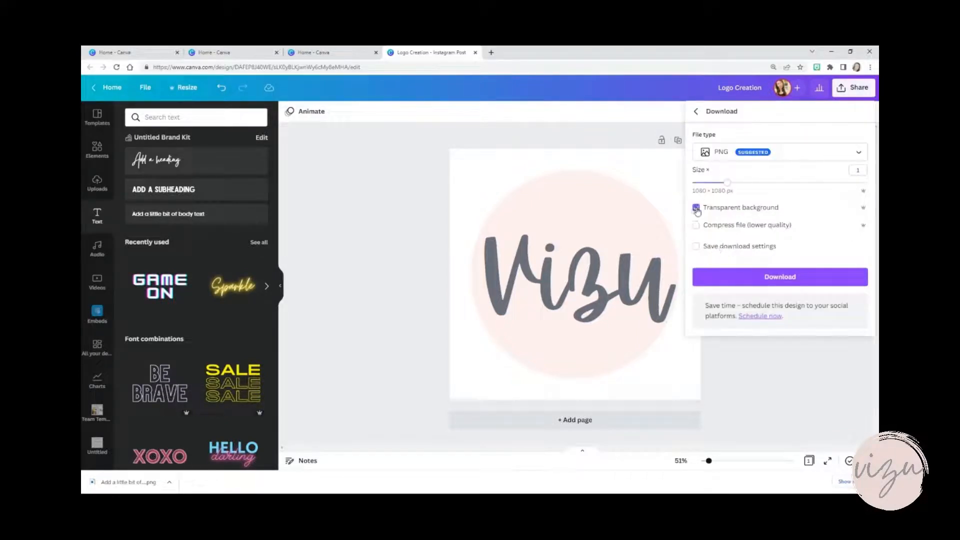
{"action": "left_click", "coordinate": [753, 277]}
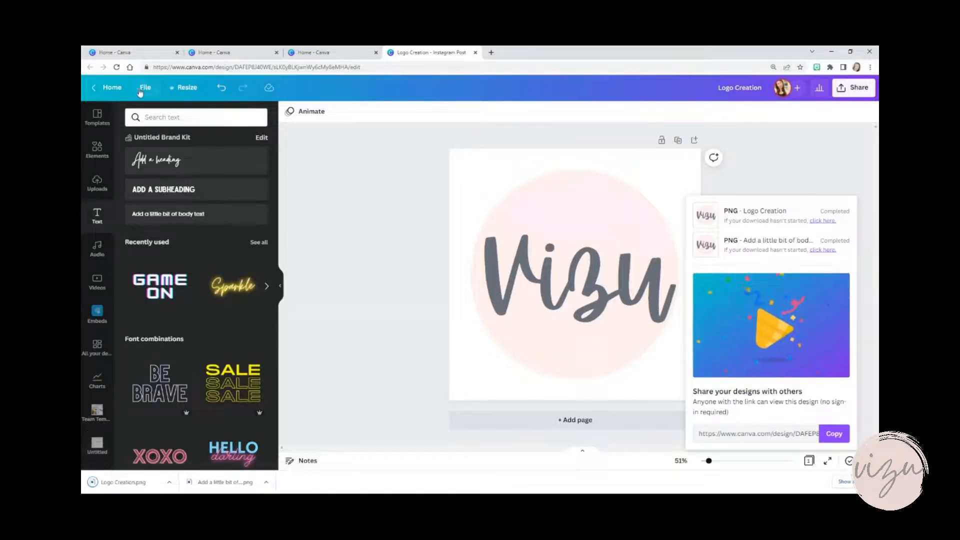
- Create a new Instagram Post design from the home page and search its templates for laundry
{"action": "left_click", "coordinate": [112, 87]}
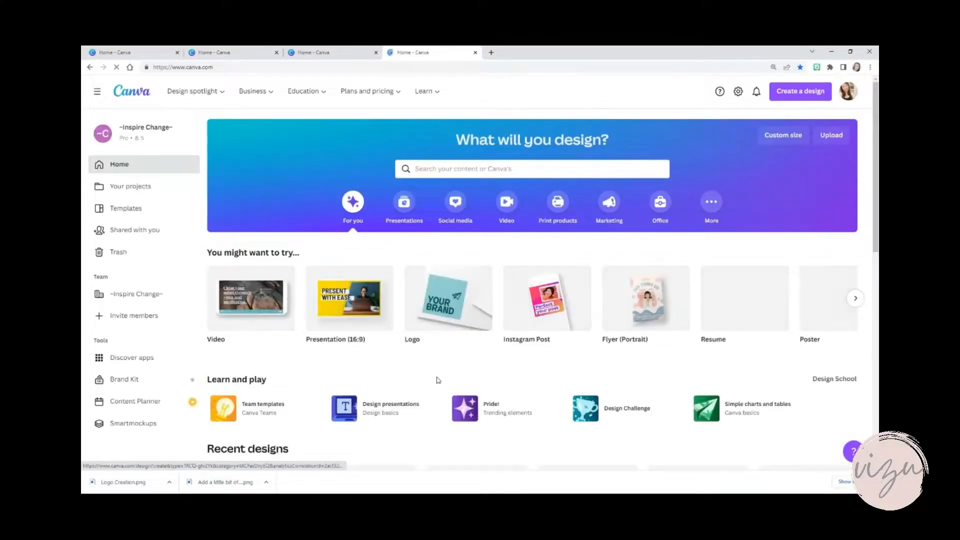
{"action": "left_click", "coordinate": [549, 297]}
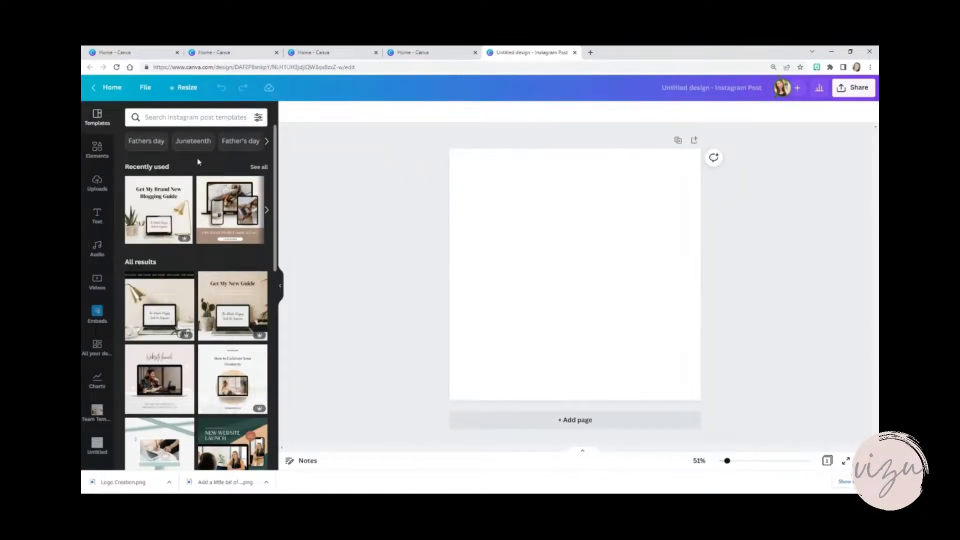
{"action": "left_click", "coordinate": [216, 117]}
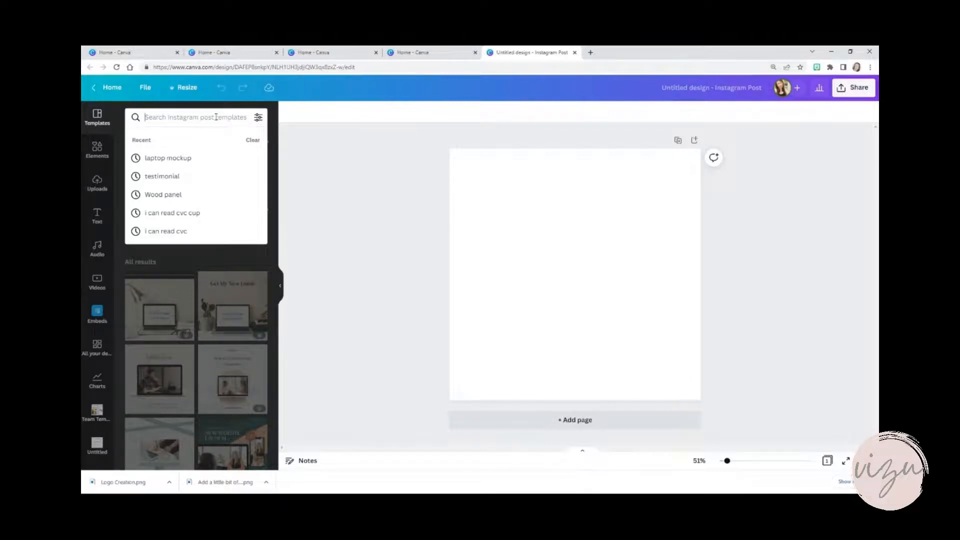
{"action": "type", "text": "laundry"}
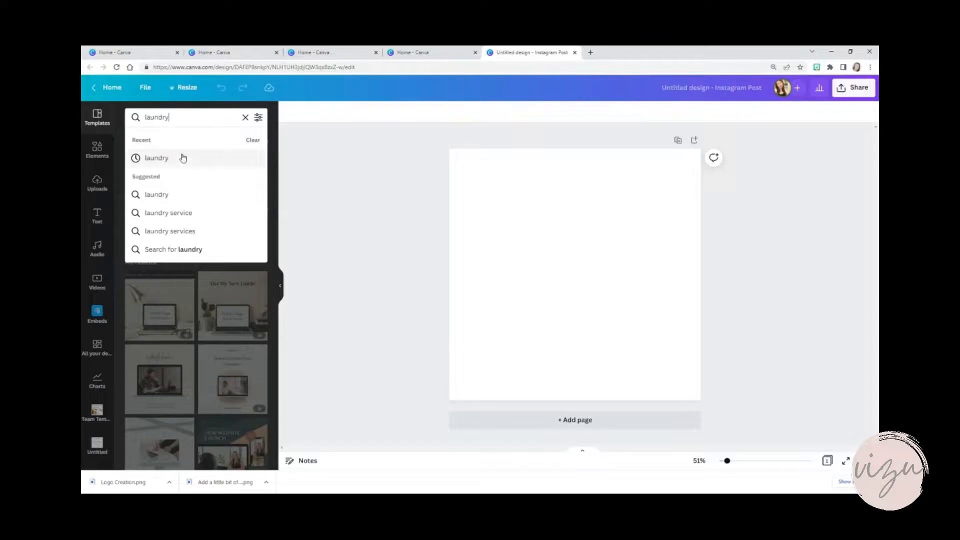
{"action": "left_click", "coordinate": [166, 157]}
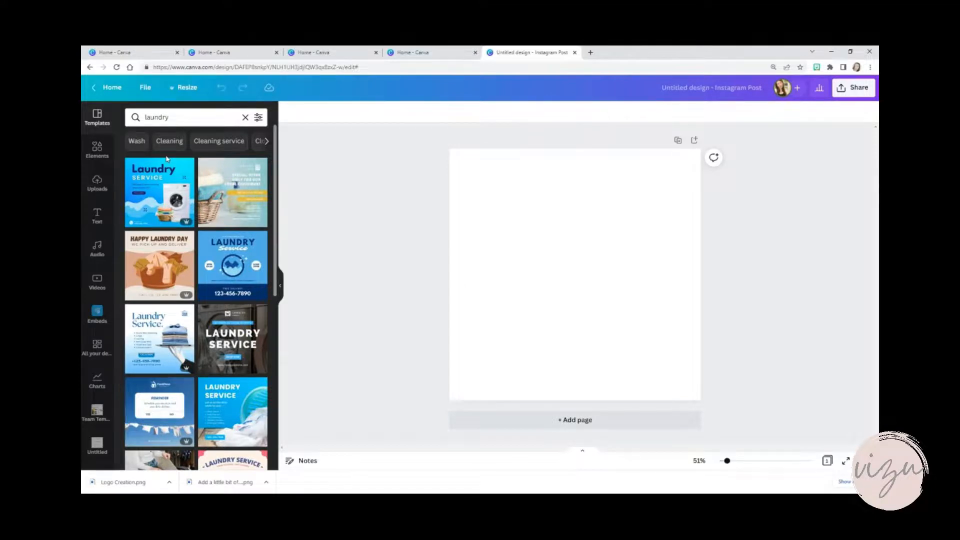
- Search the elements for laundry and add the photo of pink clothes in a washing machine to the page
{"action": "left_click", "coordinate": [97, 148]}
{"action": "left_click", "coordinate": [182, 115]}
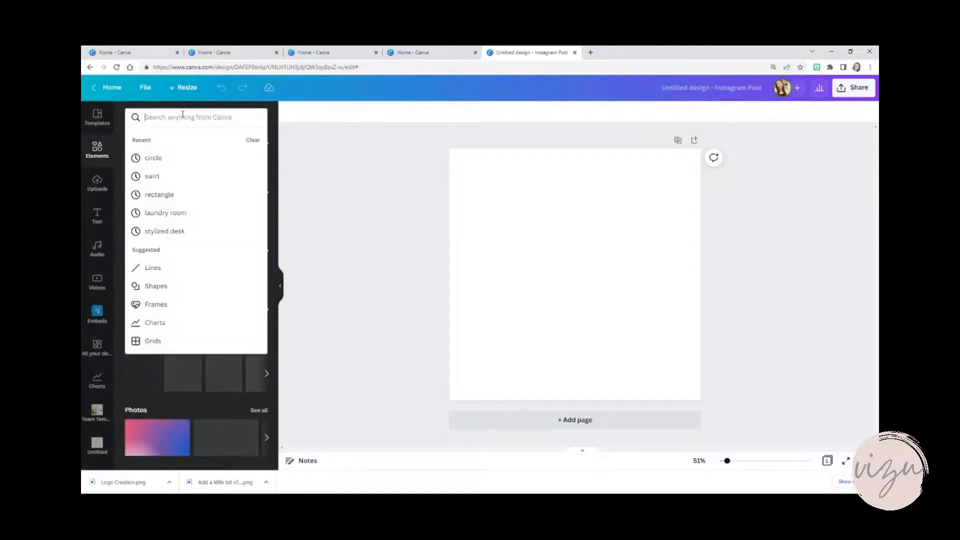
{"action": "type", "text": "laundry"}
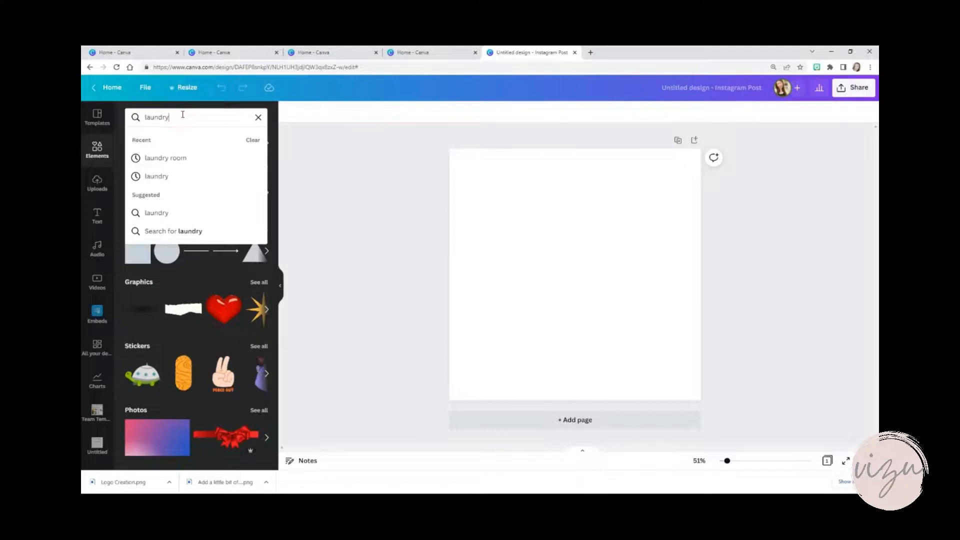
{"action": "key", "text": "Return"}
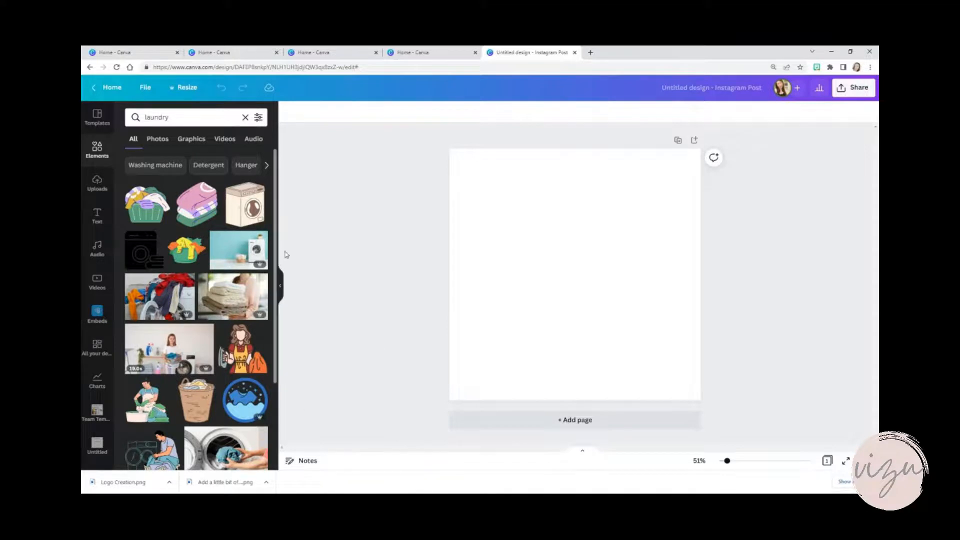
{"action": "left_click_drag", "start_coordinate": [276, 258], "coordinate": [280, 398]}
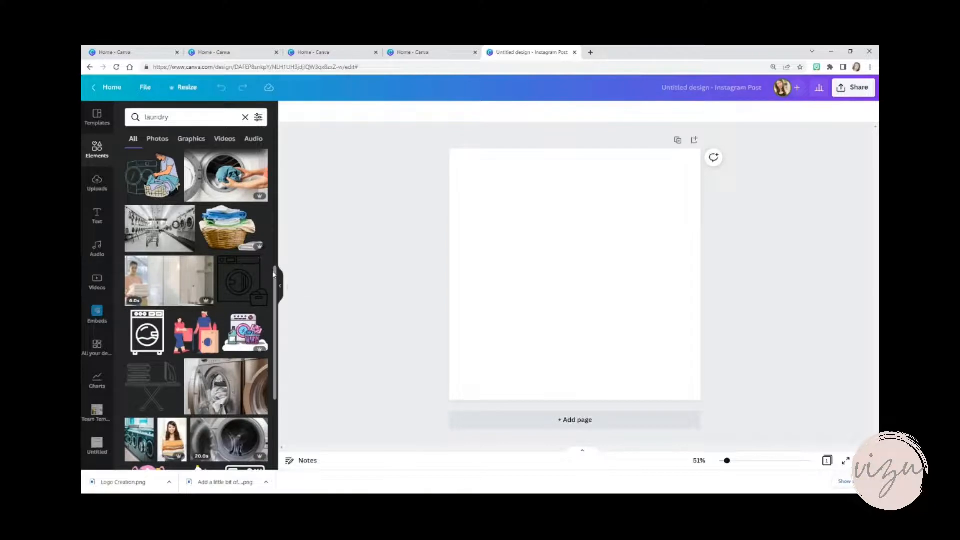
{"action": "left_click_drag", "start_coordinate": [276, 280], "coordinate": [282, 336]}
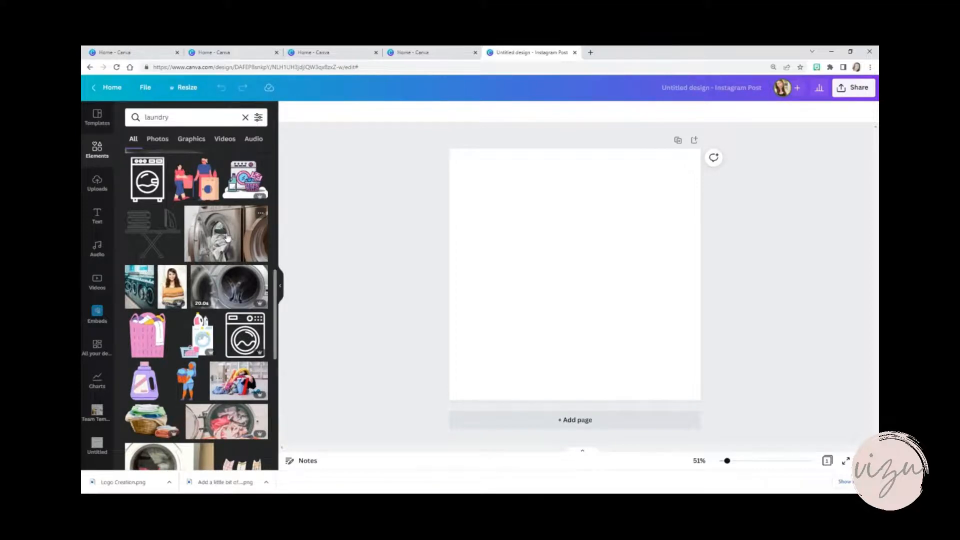
{"action": "left_click", "coordinate": [218, 433]}
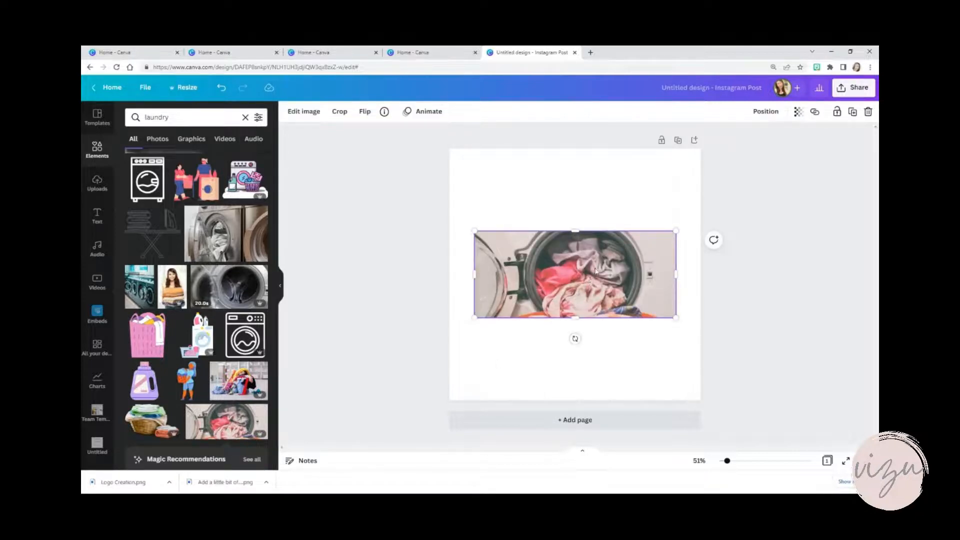
- Try moving the washing machine photo to the page's upper right corner and enlarging it slightly
{"action": "left_click_drag", "start_coordinate": [598, 267], "coordinate": [628, 177]}
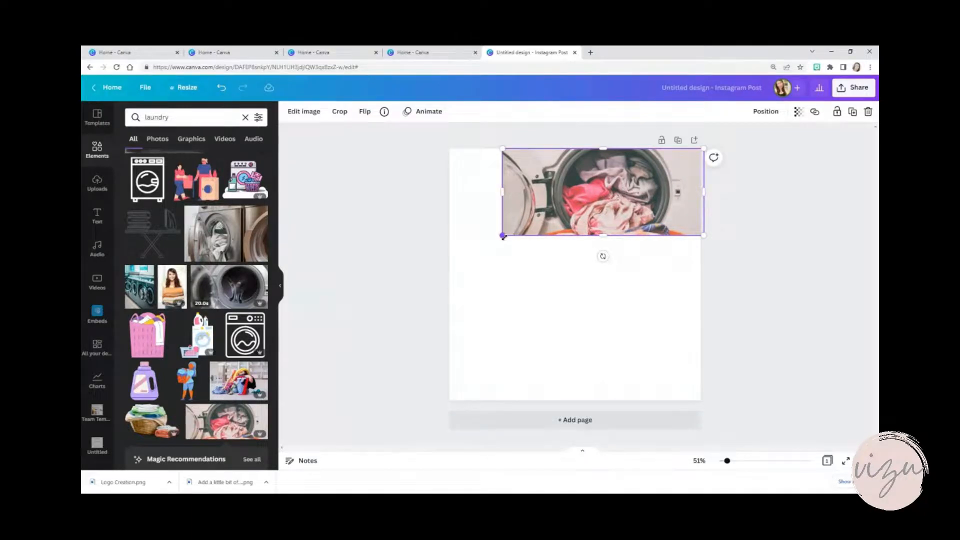
{"action": "mouse_move", "coordinate": [591, 181]}
{"action": "left_mouse_down"}
{"action": "mouse_move", "coordinate": [562, 204]}
{"action": "mouse_move", "coordinate": [609, 178]}
{"action": "left_mouse_up"}
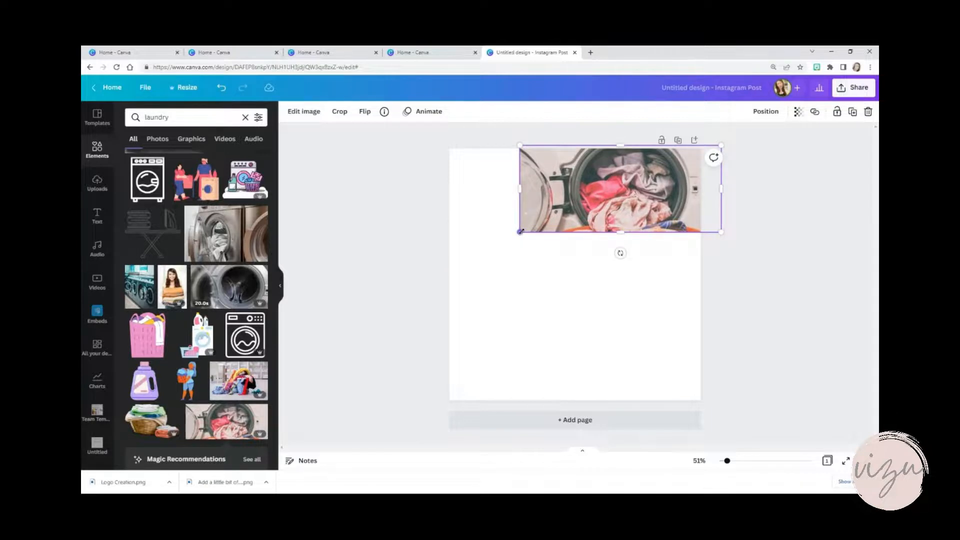
{"action": "left_click_drag", "start_coordinate": [520, 231], "coordinate": [595, 440]}
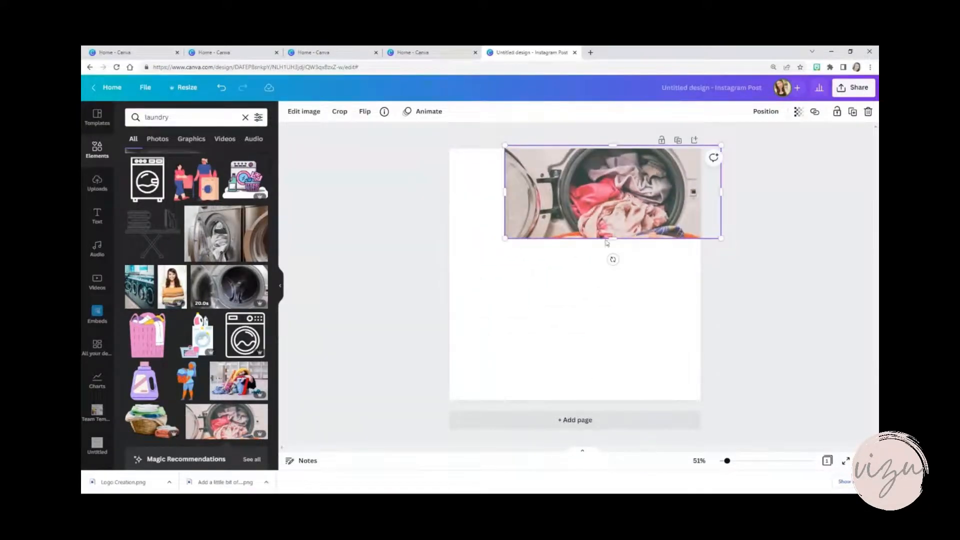
- Set the washing machine photo as the page background
{"action": "right_click", "coordinate": [589, 216]}
{"action": "left_click", "coordinate": [610, 365]}
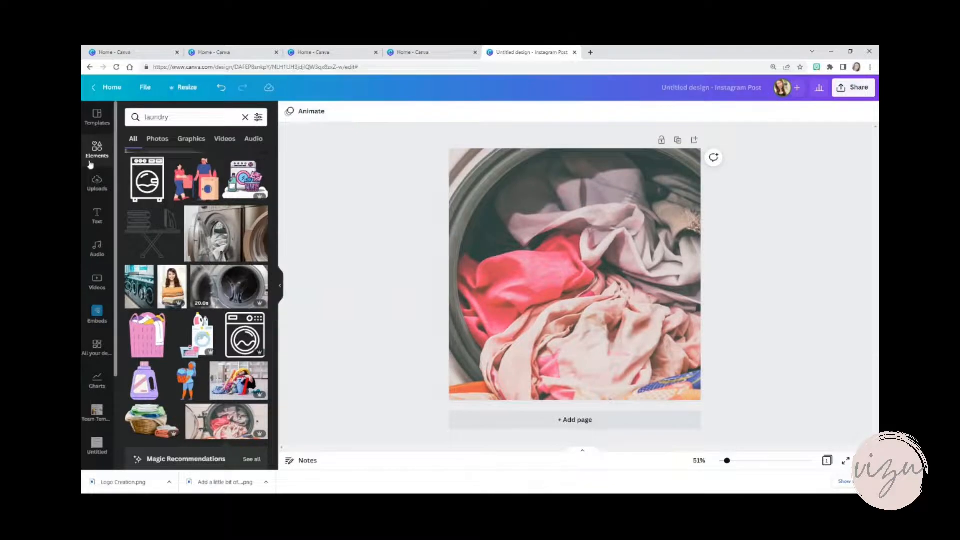
- Upload the Vizu logo image Simple Systems that Work (1) from Downloads and place it on the page
{"action": "left_click", "coordinate": [97, 183]}
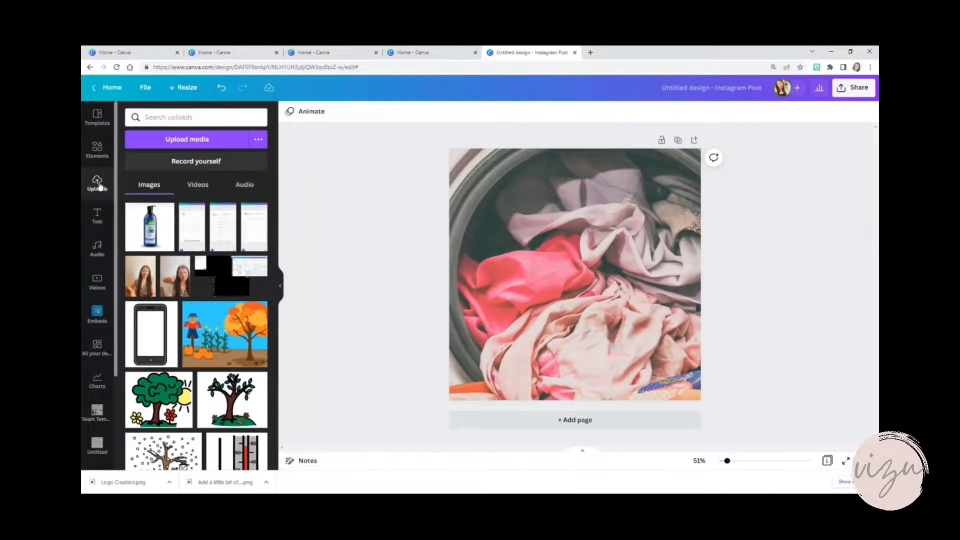
{"action": "left_click", "coordinate": [198, 140]}
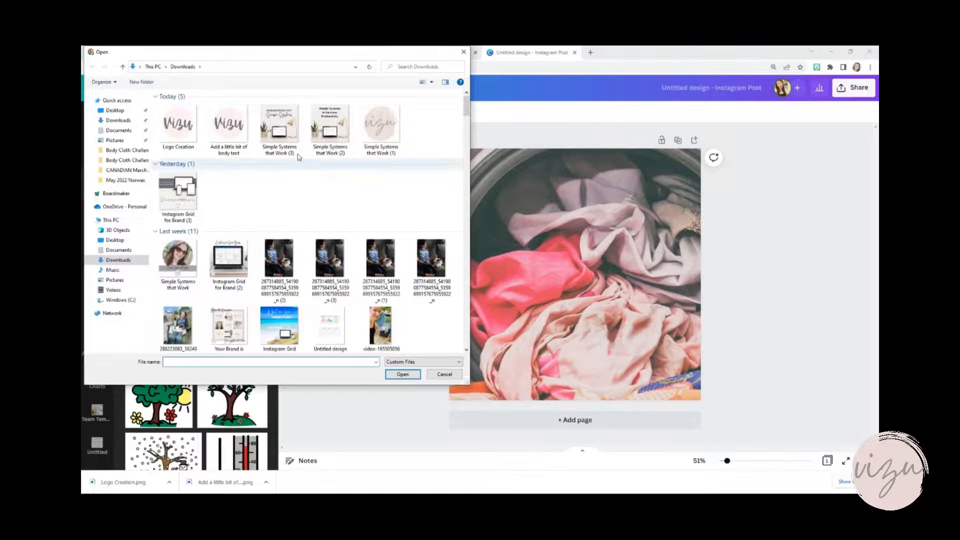
{"action": "left_click", "coordinate": [379, 133]}
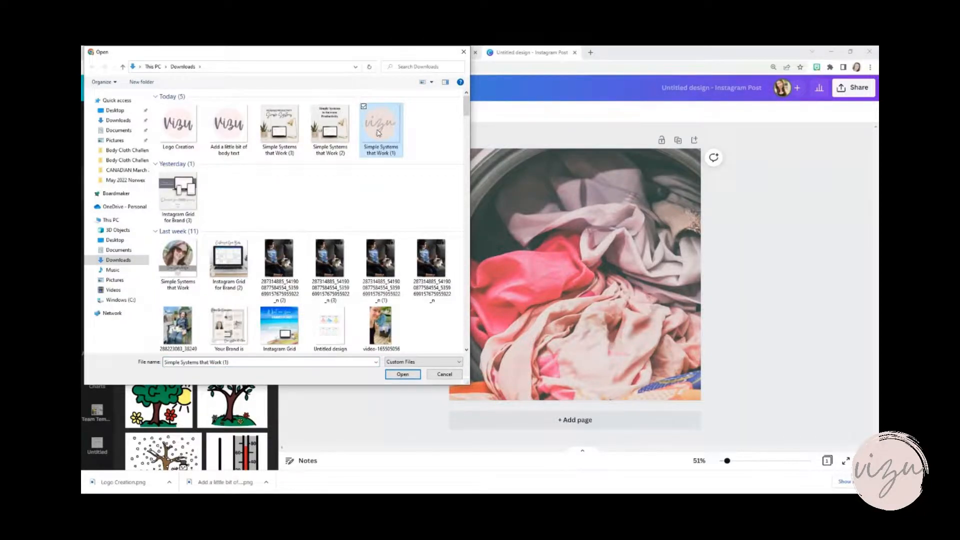
{"action": "left_click", "coordinate": [402, 374]}
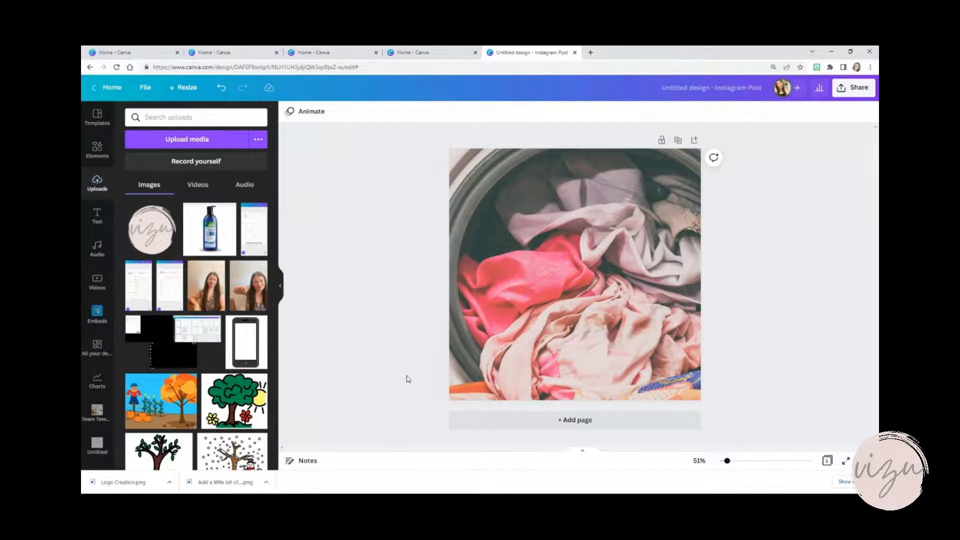
{"action": "left_click", "coordinate": [149, 242]}
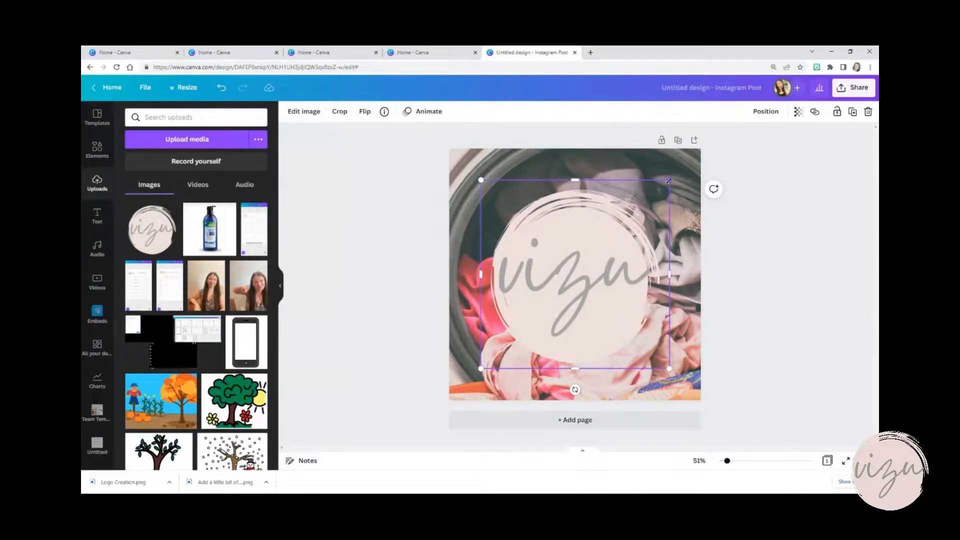
- Shrink the Vizu logo and fit it into the page's lower left corner
{"action": "left_click_drag", "start_coordinate": [670, 181], "coordinate": [475, 365]}
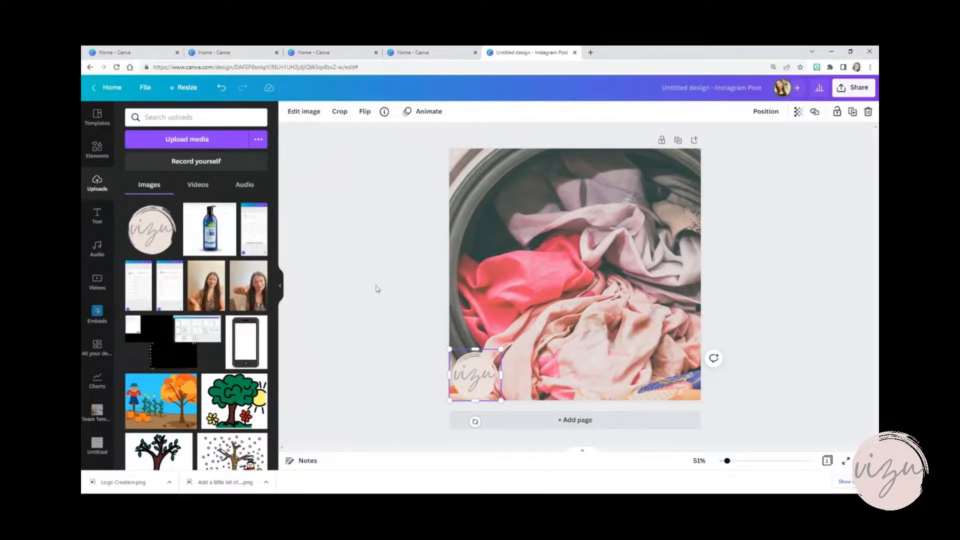
- Add the uploaded photo of the woman pointing downward to the page and remove its background
{"action": "left_click", "coordinate": [251, 301]}
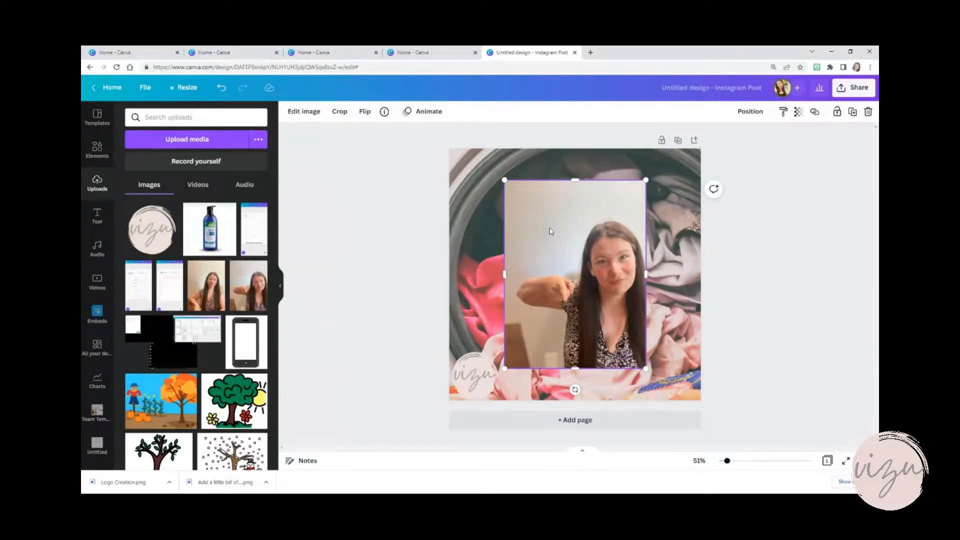
{"action": "left_click", "coordinate": [304, 112]}
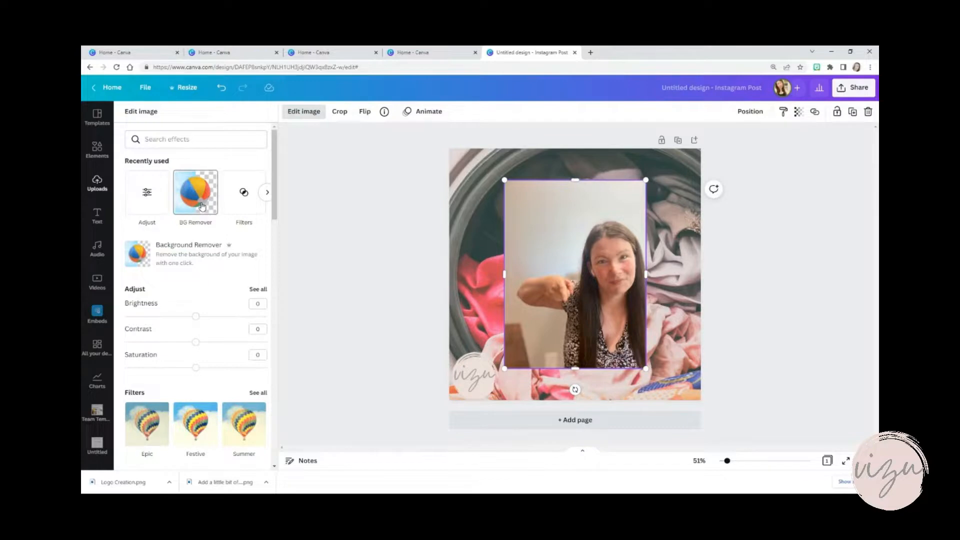
{"action": "left_click", "coordinate": [202, 206]}
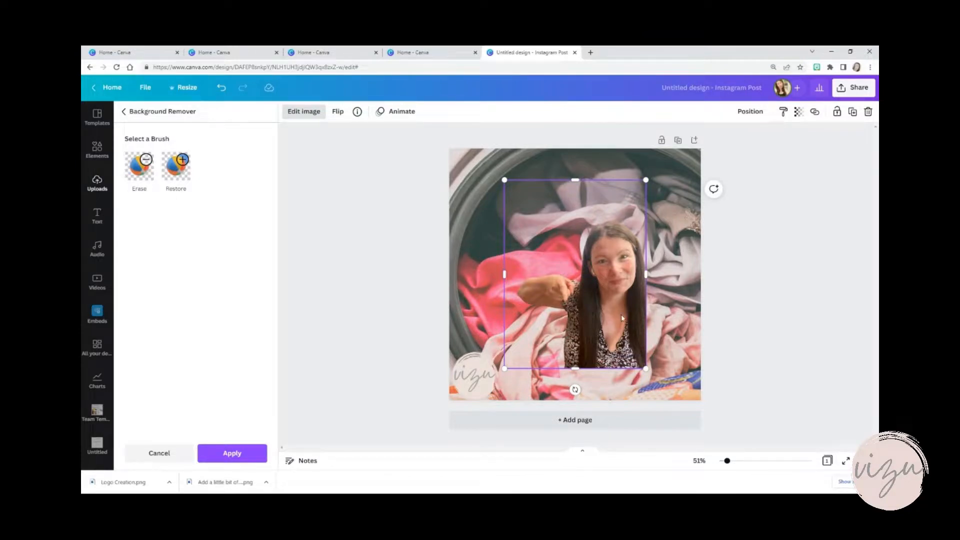
- Move the woman's cutout to the page's lower right corner and enlarge it to nearly the full page height
{"action": "left_click_drag", "start_coordinate": [621, 316], "coordinate": [681, 351]}
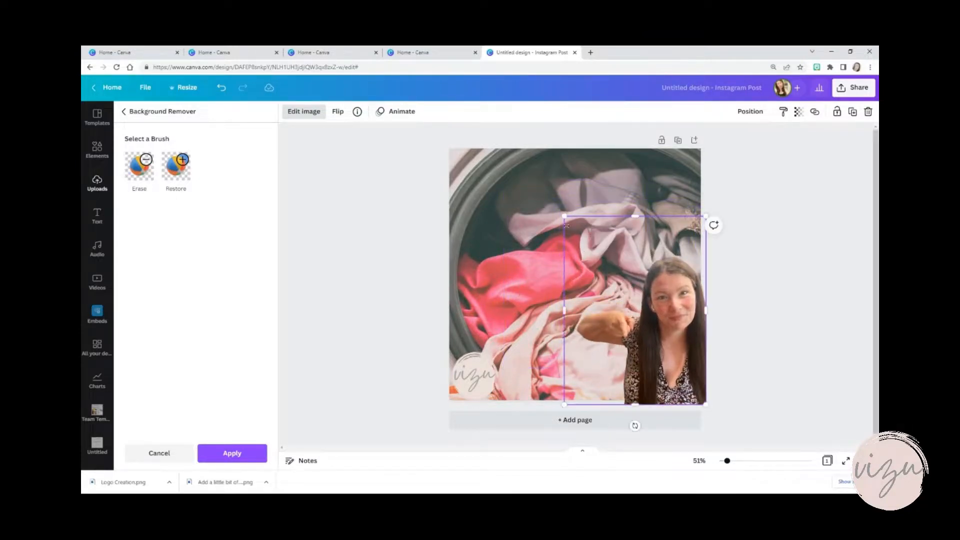
{"action": "left_click_drag", "start_coordinate": [564, 217], "coordinate": [440, 184]}
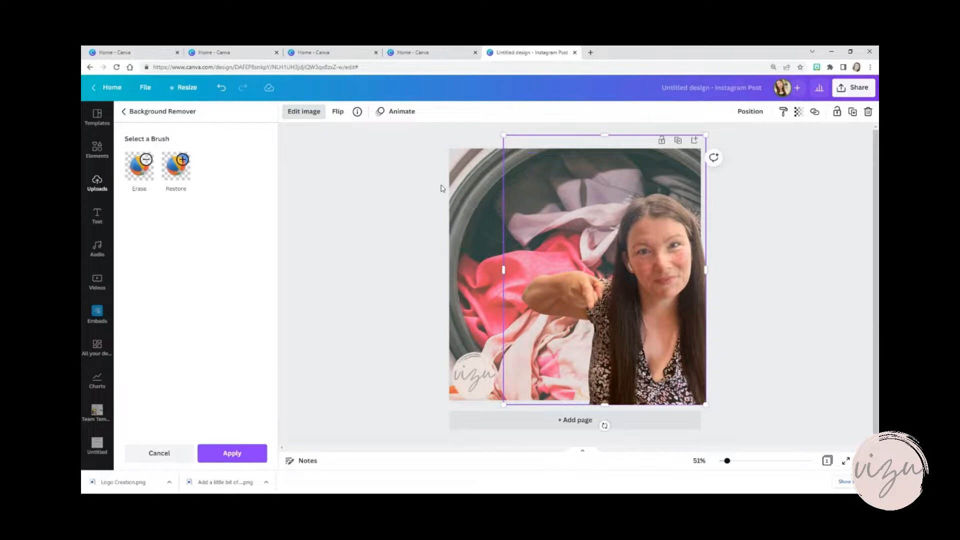
{"action": "left_click", "coordinate": [316, 226]}
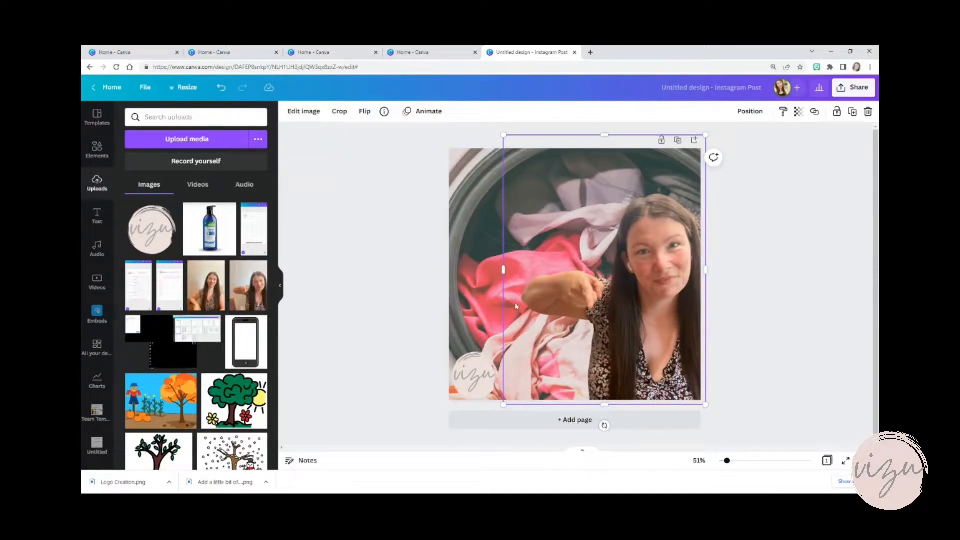
{"action": "left_click", "coordinate": [333, 209]}
- Add a subheading text to the page and enlarge it to font size 59
{"action": "left_click", "coordinate": [100, 221]}
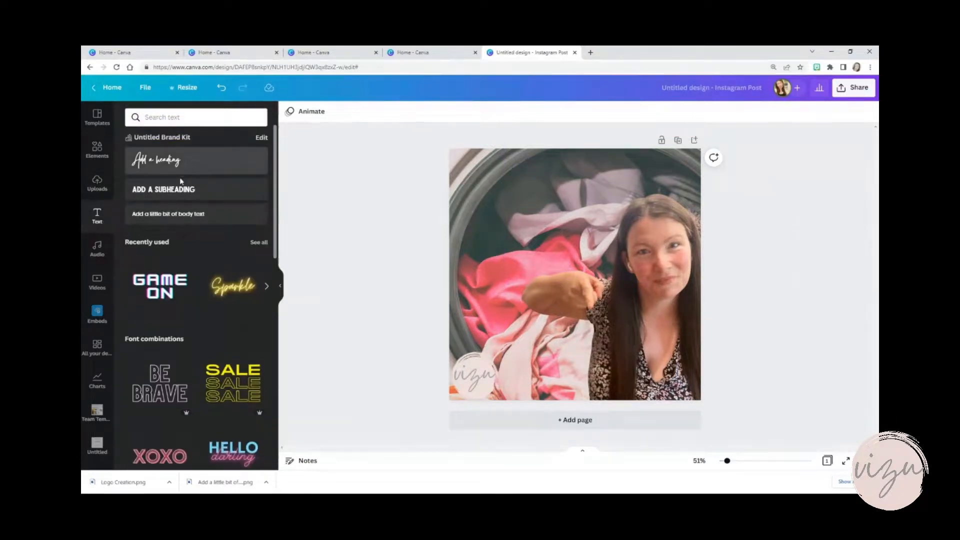
{"action": "left_click", "coordinate": [179, 190]}
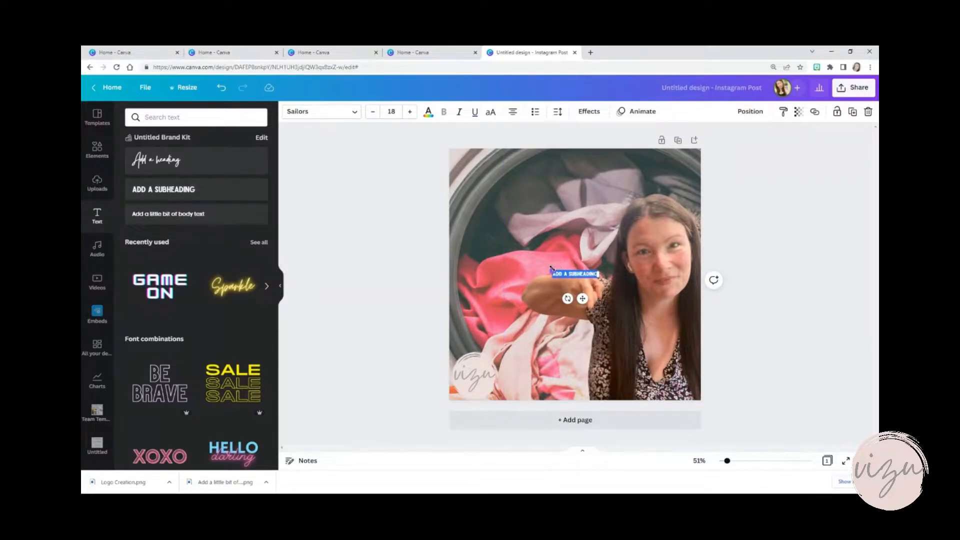
{"action": "left_click_drag", "start_coordinate": [551, 270], "coordinate": [449, 255]}
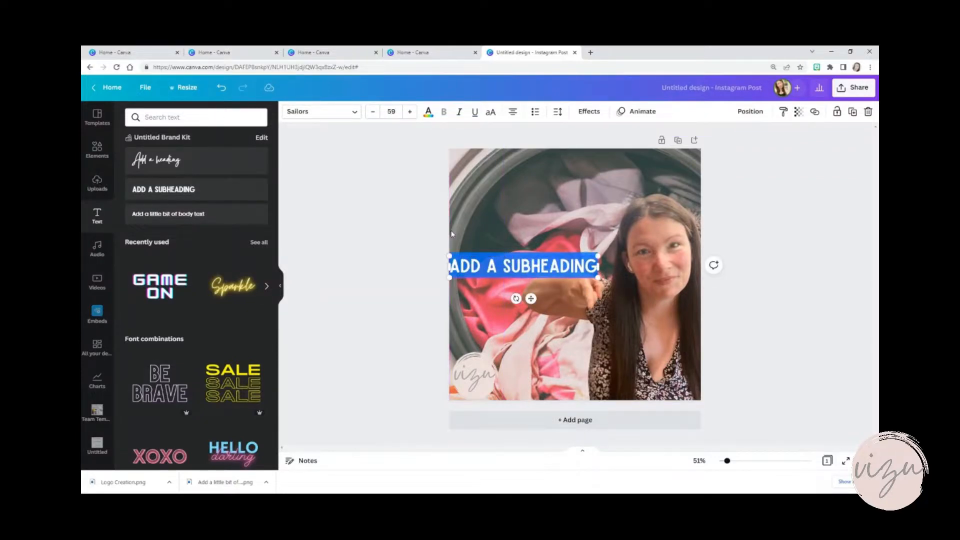
- Replace the subheading text with "LAUNDRY...LOVE IT OR HATE IT?" and enlarge it to font size 90
{"action": "double_click", "coordinate": [526, 267]}
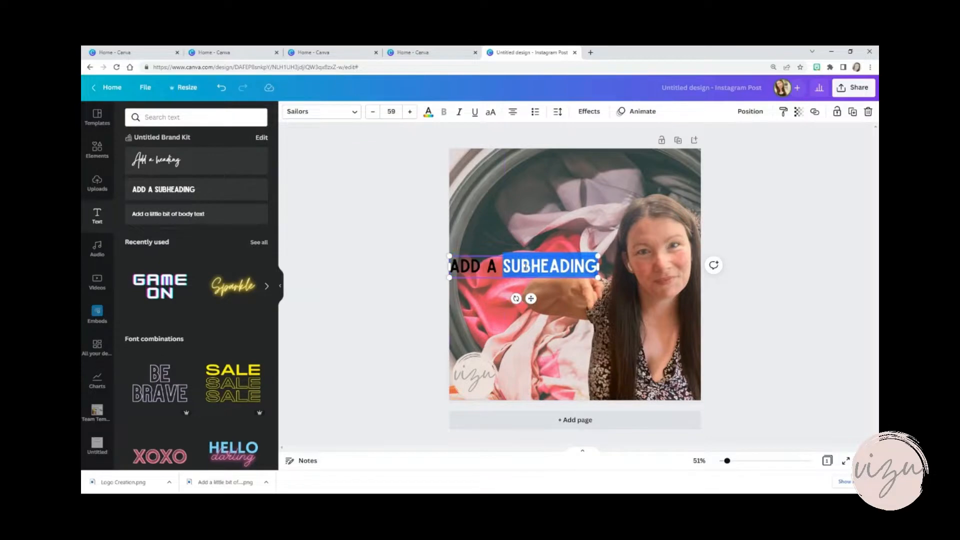
{"action": "triple_click", "coordinate": [526, 266]}
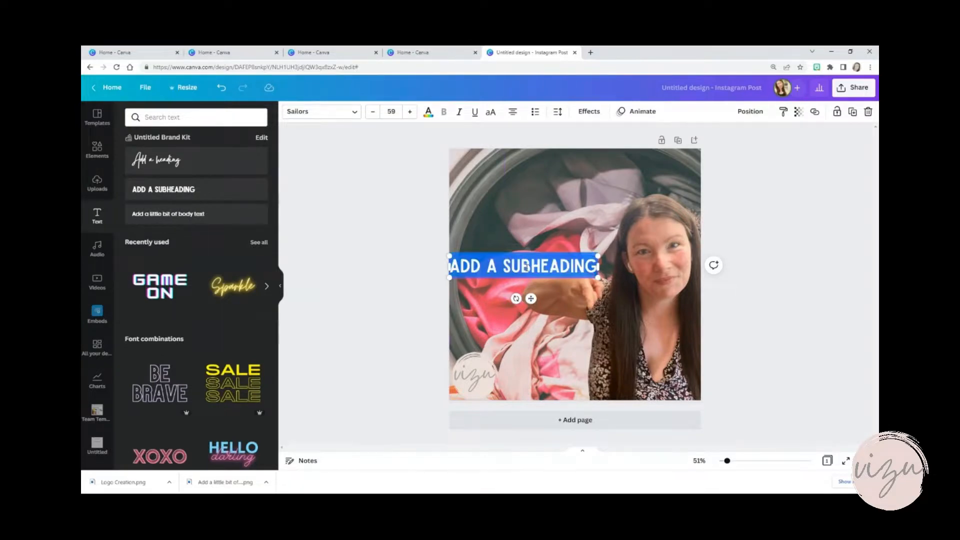
{"action": "type", "text": "LOVE IT OR HA"}
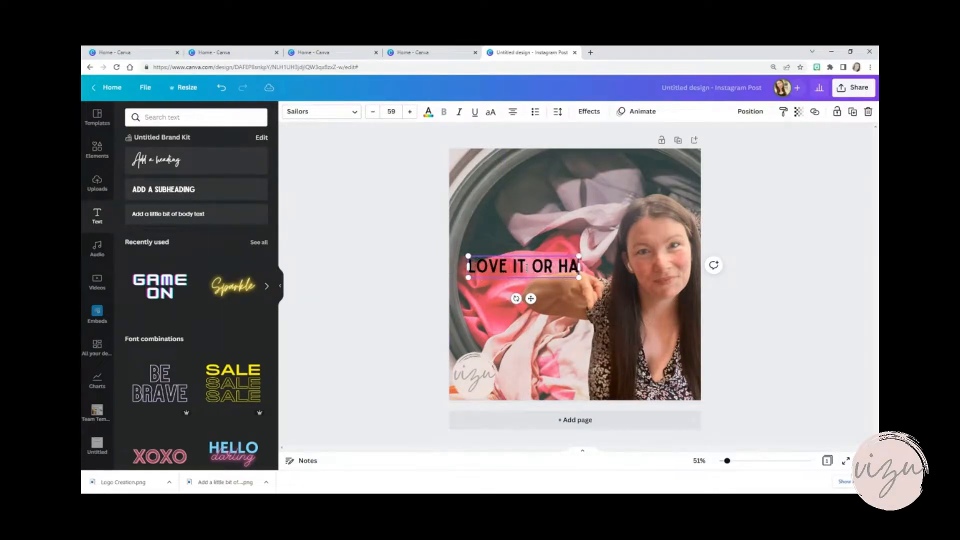
{"action": "type", "text": "TE IT?"}
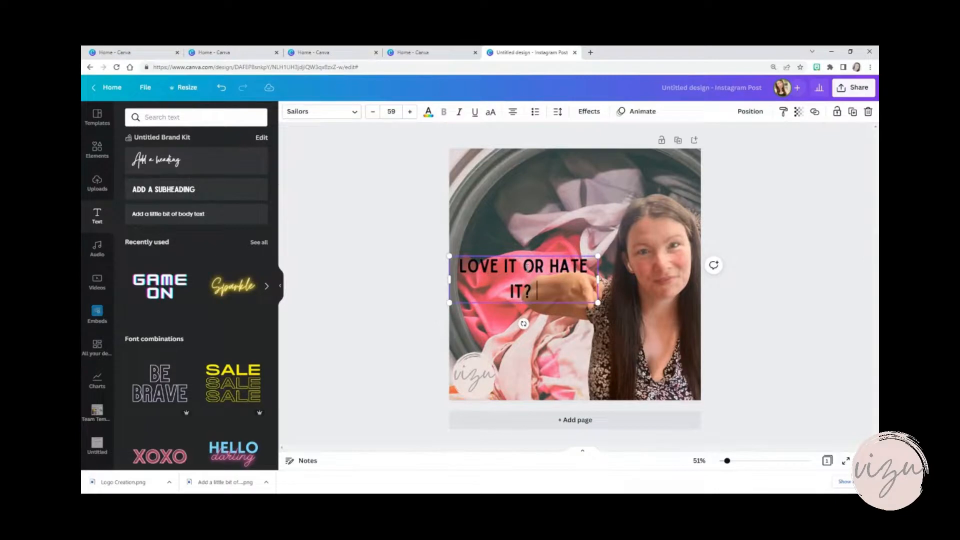
{"action": "left_click", "coordinate": [460, 268]}
{"action": "type", "text": "LAUNDRY?"}
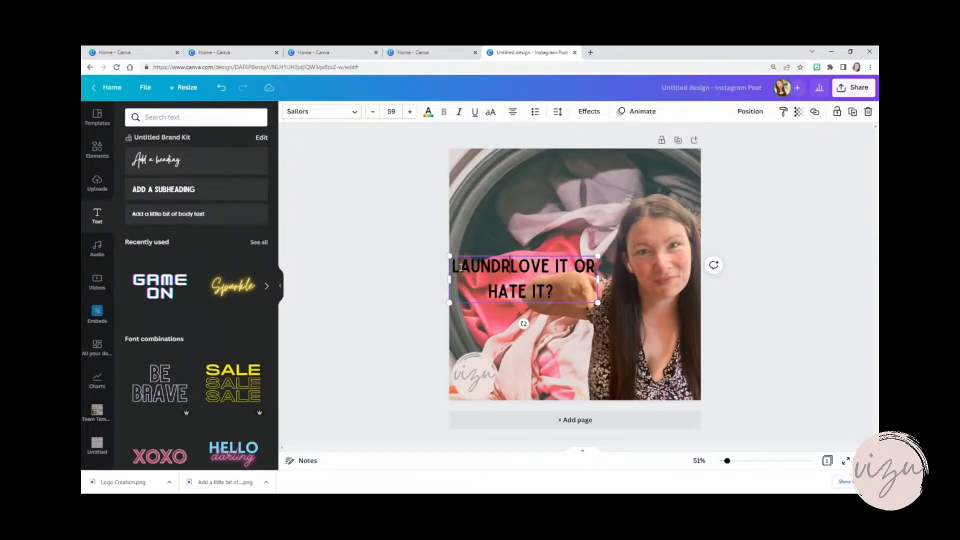
{"action": "key", "text": "BackSpace"}
{"action": "type", "text": "..."}
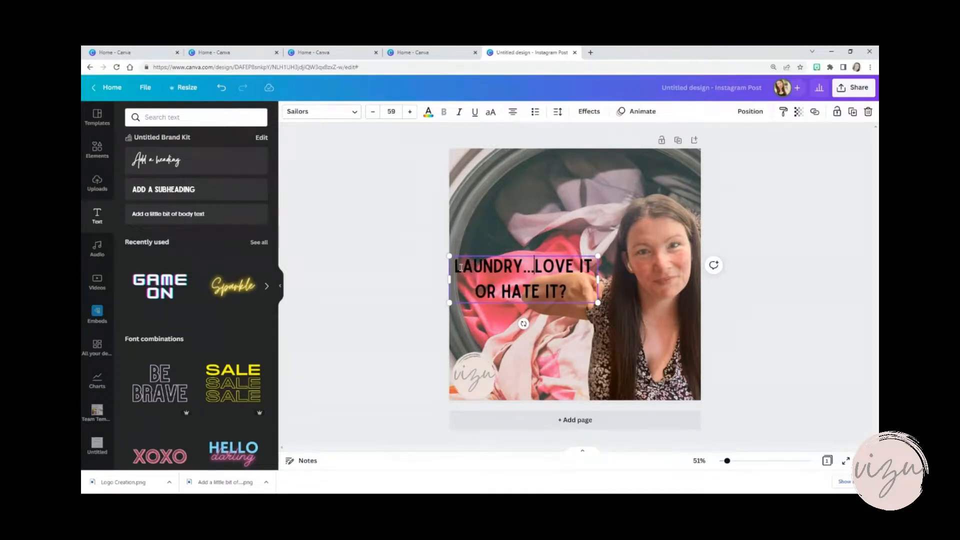
{"action": "left_click_drag", "start_coordinate": [598, 303], "coordinate": [670, 346]}
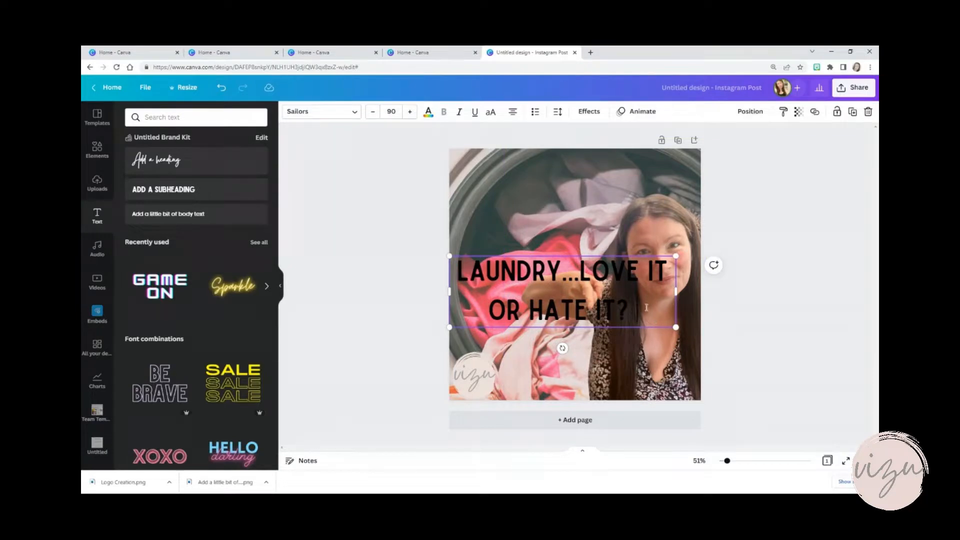
- Set the whole laundry headline in the RoxboroughCF font and colour it white
{"action": "left_click_drag", "start_coordinate": [642, 312], "coordinate": [454, 275]}
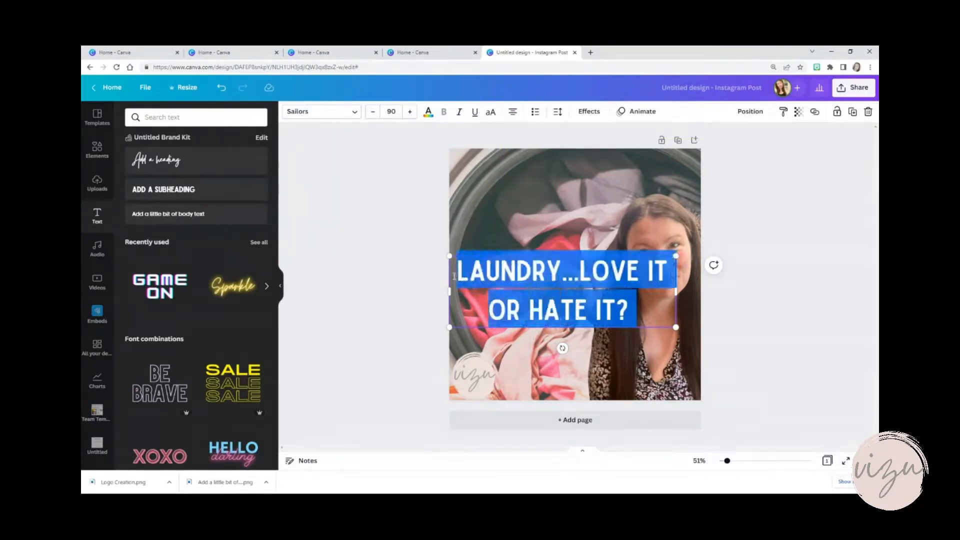
{"action": "left_click", "coordinate": [356, 113]}
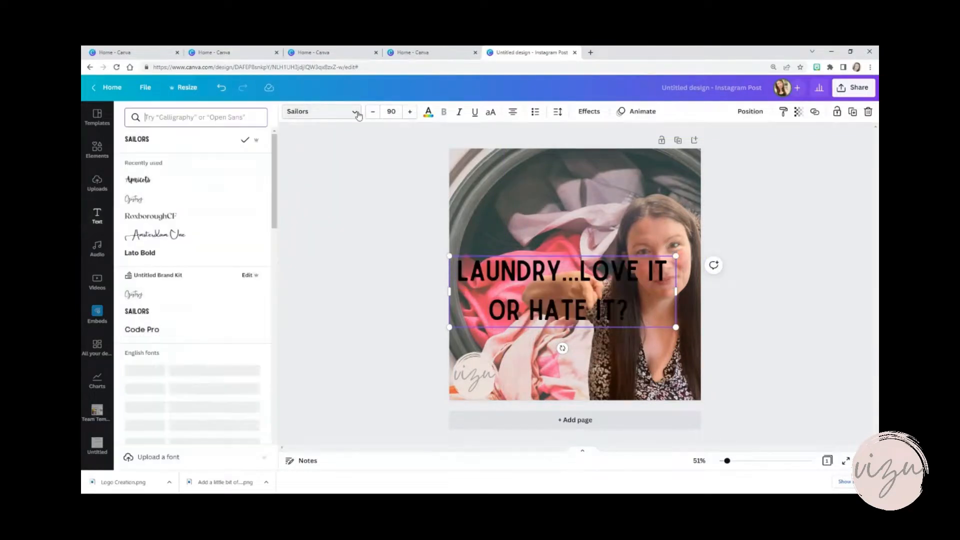
{"action": "left_click", "coordinate": [148, 254]}
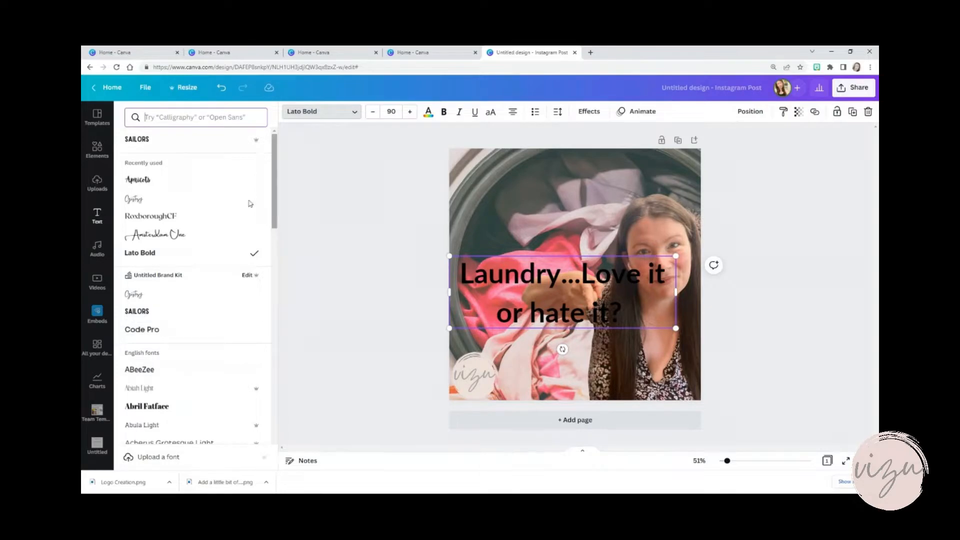
{"action": "left_click", "coordinate": [144, 218]}
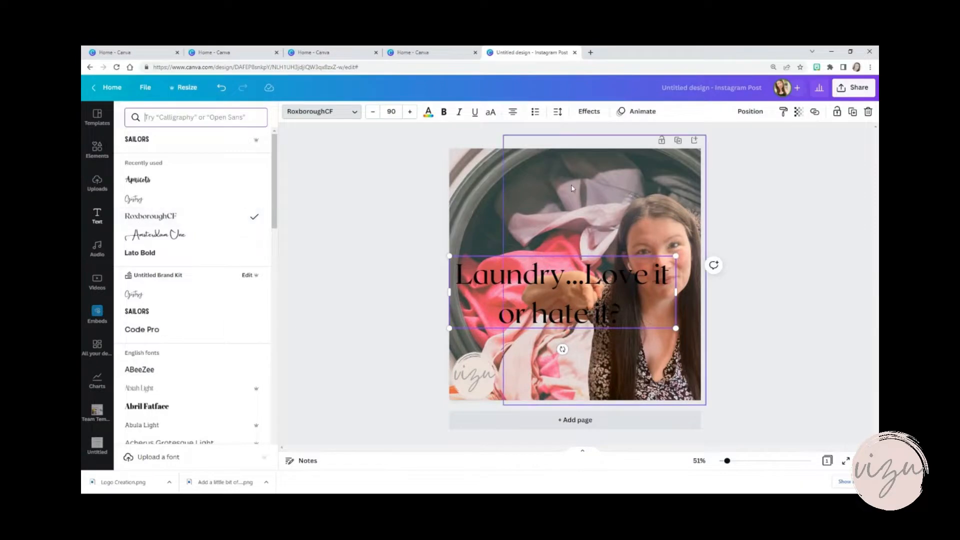
{"action": "left_click", "coordinate": [428, 112]}
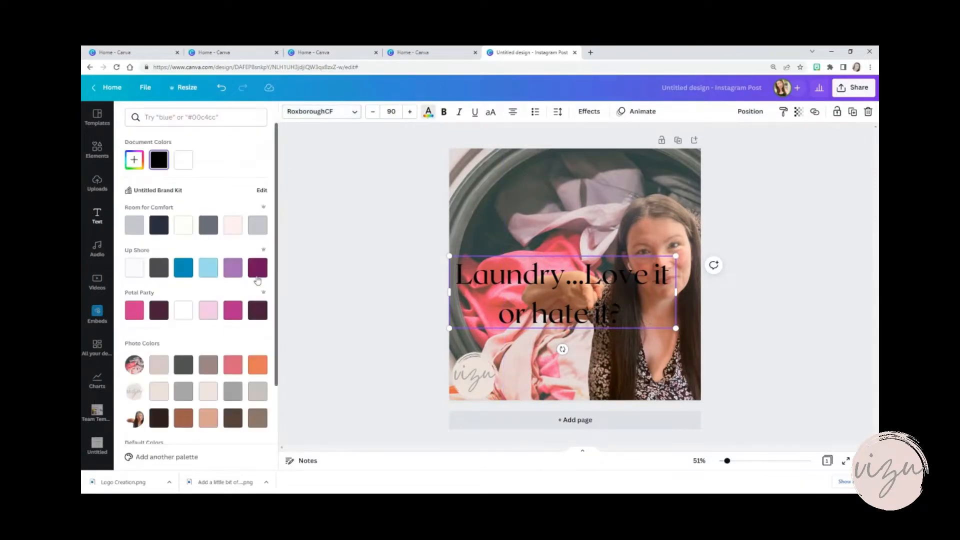
{"action": "left_click", "coordinate": [184, 164]}
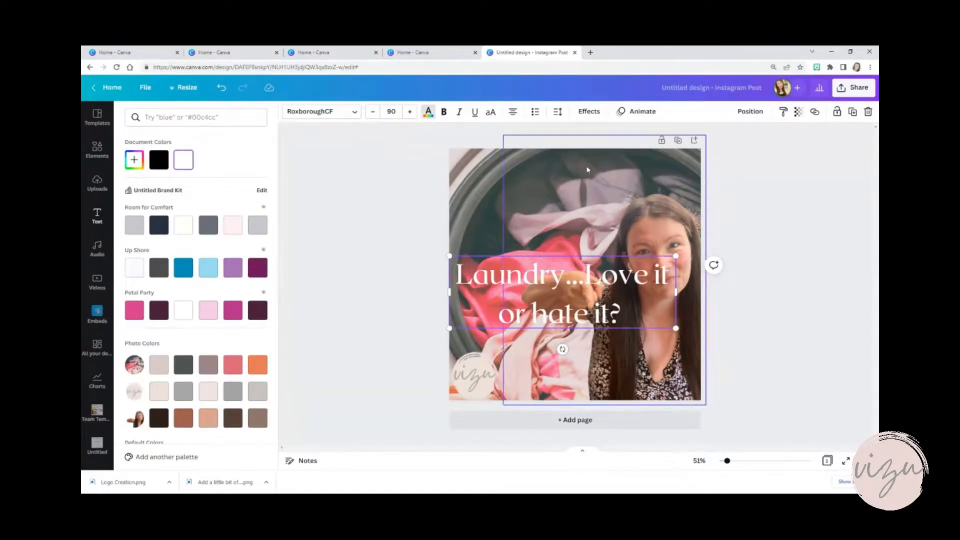
- Apply the Lift effect to the laundry headline at maximum intensity
{"action": "left_click", "coordinate": [593, 114]}
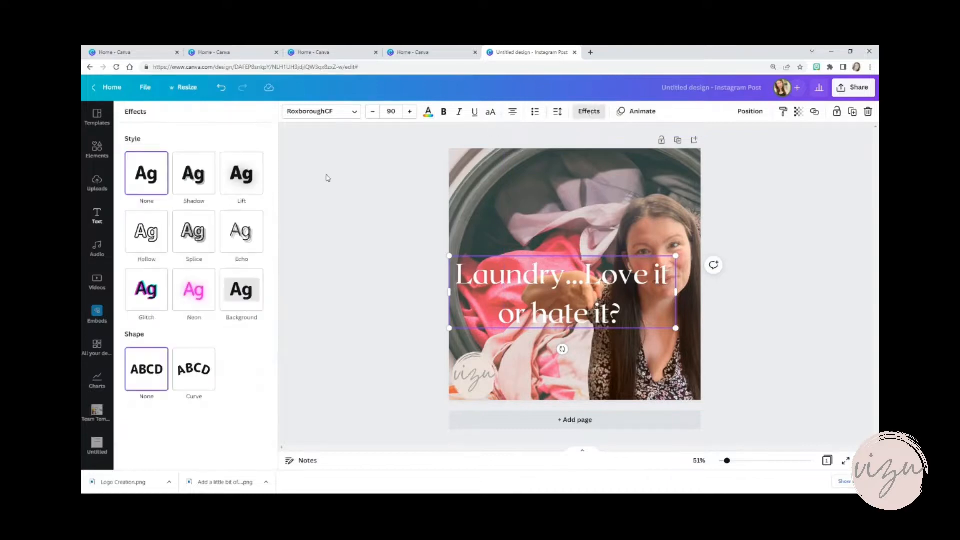
{"action": "left_click", "coordinate": [260, 184]}
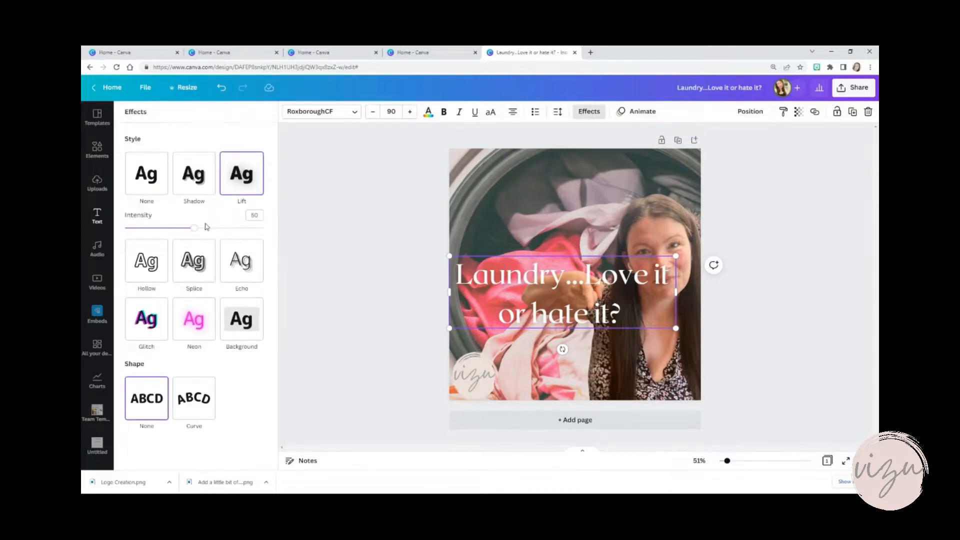
{"action": "left_click_drag", "start_coordinate": [195, 228], "coordinate": [267, 240]}
{"action": "left_click", "coordinate": [371, 317]}
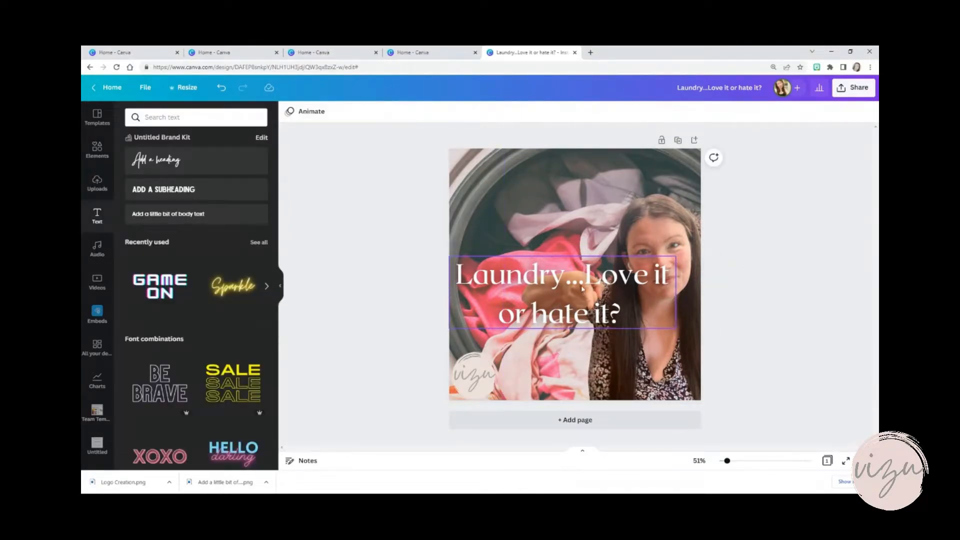
- Move the headline to the top centre of the page and start a new line before "Love it or hate it?"
{"action": "left_click_drag", "start_coordinate": [586, 277], "coordinate": [600, 187]}
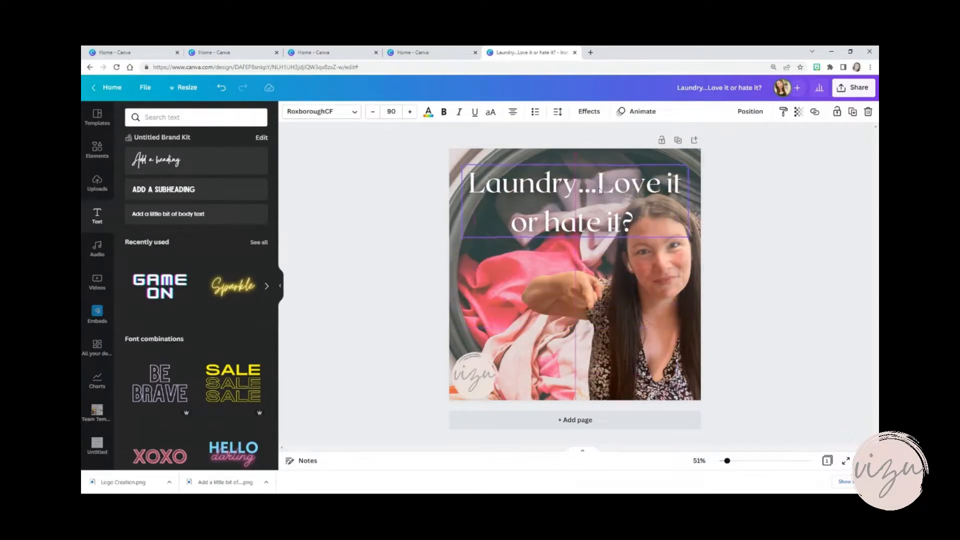
{"action": "left_click", "coordinate": [599, 187]}
{"action": "key", "text": "Return"}
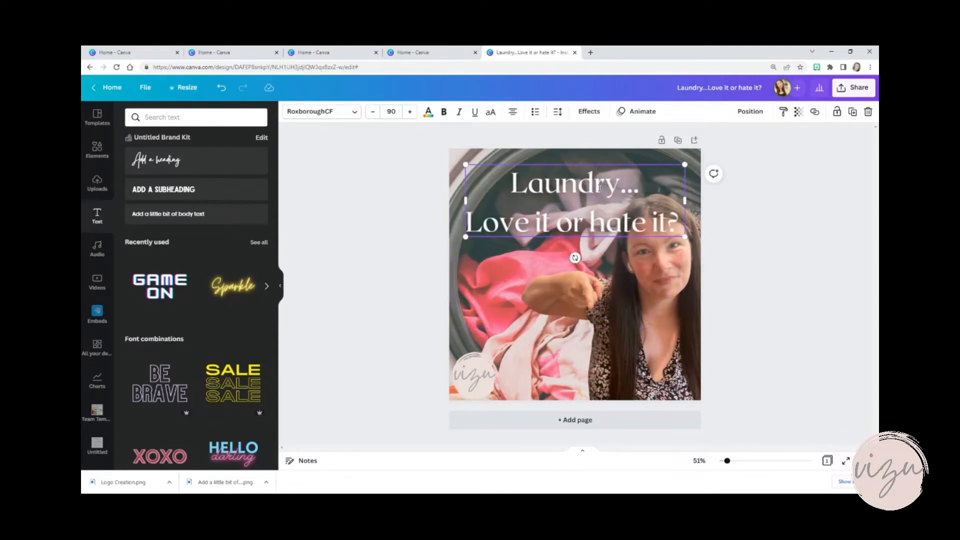
- Change the font of the headline's second line, "Love it or hate it?", to Telegraf Bold
{"action": "key", "text": "shift+End"}
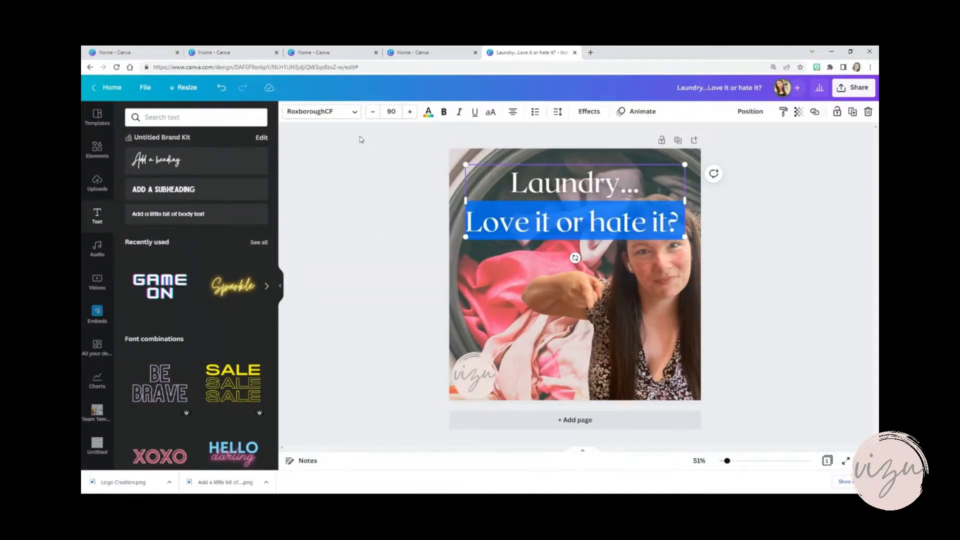
{"action": "left_click", "coordinate": [355, 113]}
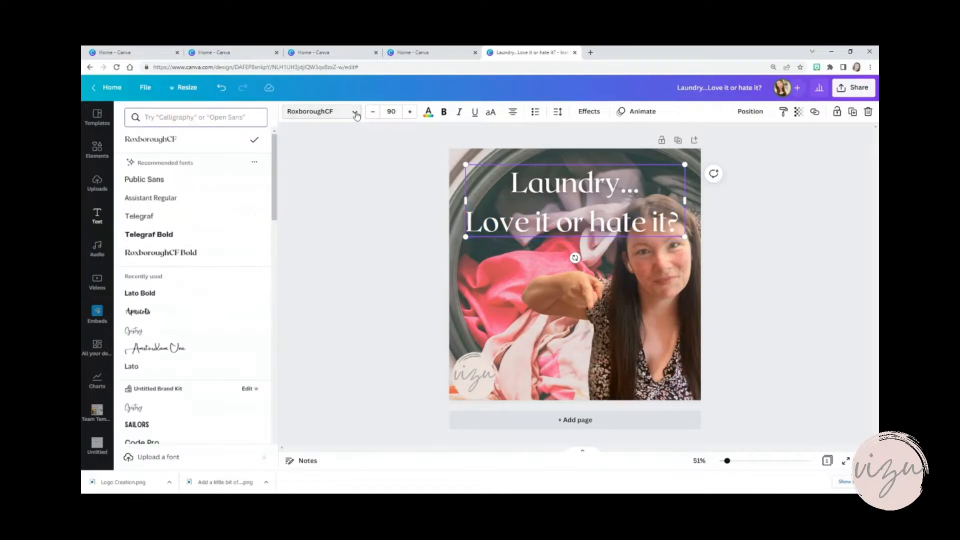
{"action": "left_click", "coordinate": [155, 235]}
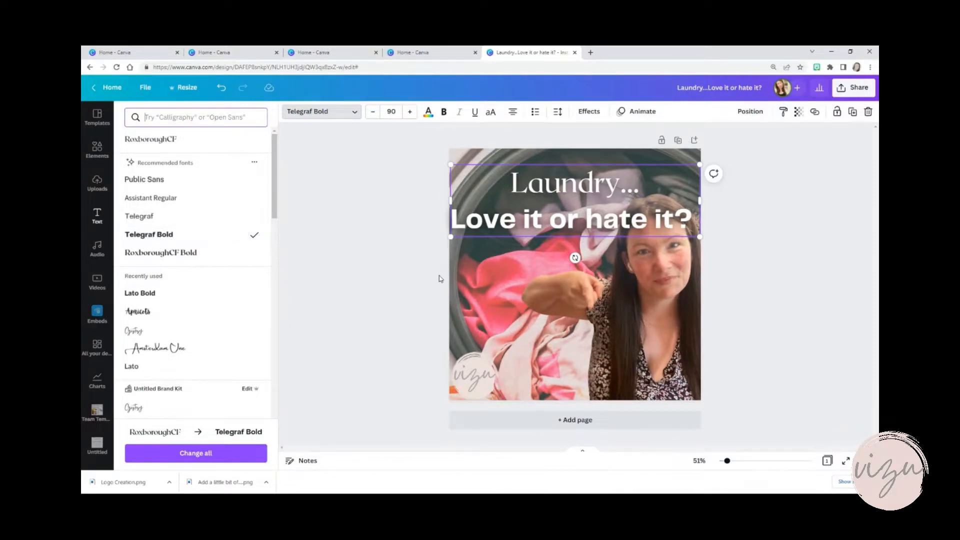
- Try left and right alignment on both headline lines and return them to centre alignment
{"action": "left_click", "coordinate": [512, 184]}
{"action": "left_click_drag", "start_coordinate": [548, 197], "coordinate": [694, 225]}
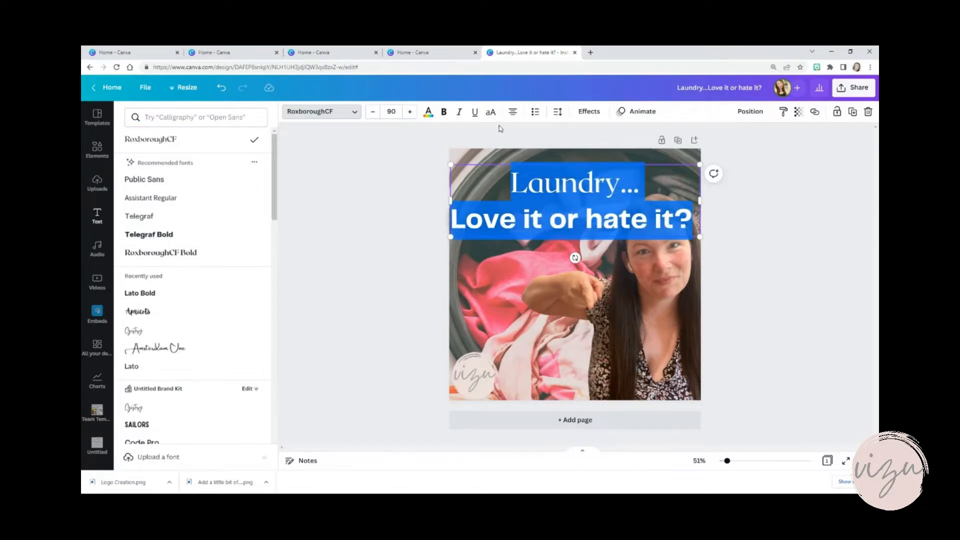
{"action": "left_click", "coordinate": [514, 118]}
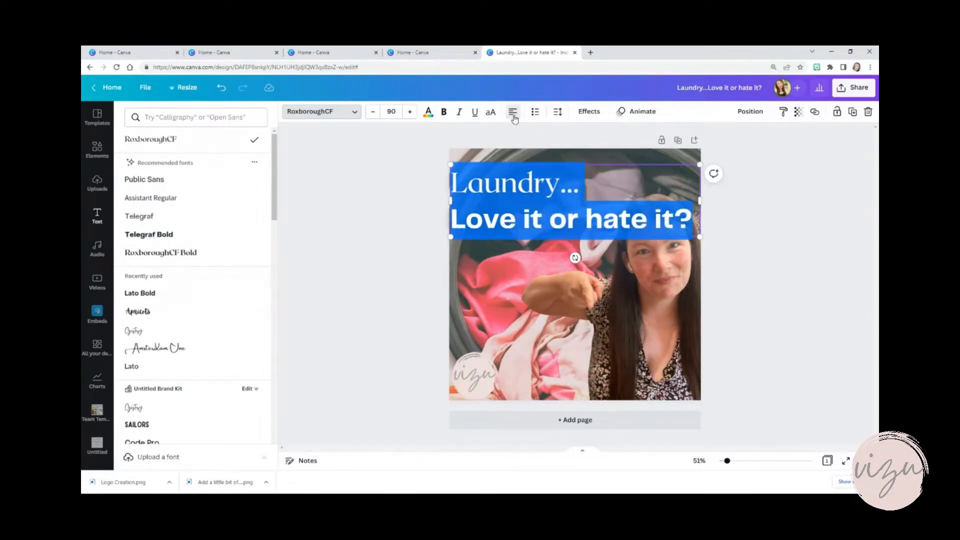
{"action": "left_click", "coordinate": [514, 118]}
{"action": "left_click", "coordinate": [514, 118]}
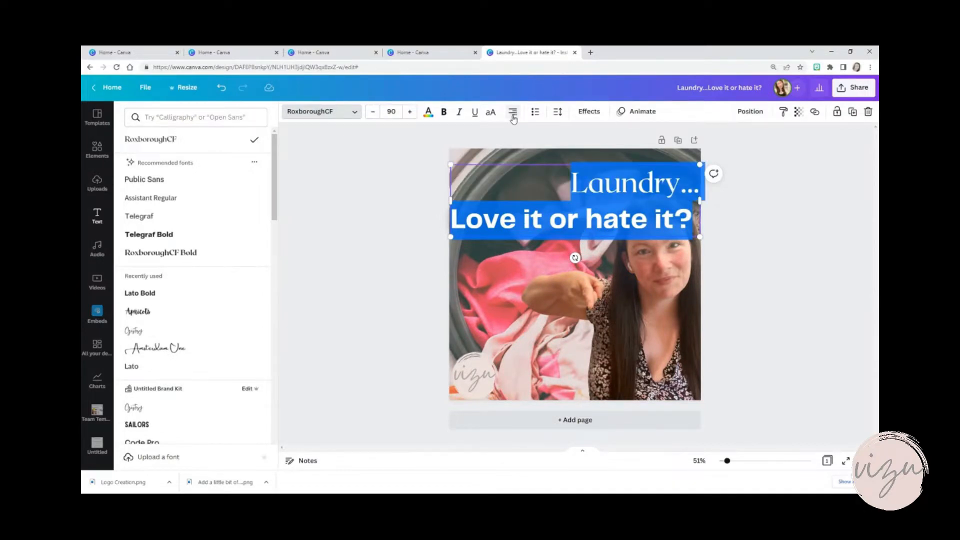
{"action": "left_click", "coordinate": [514, 118]}
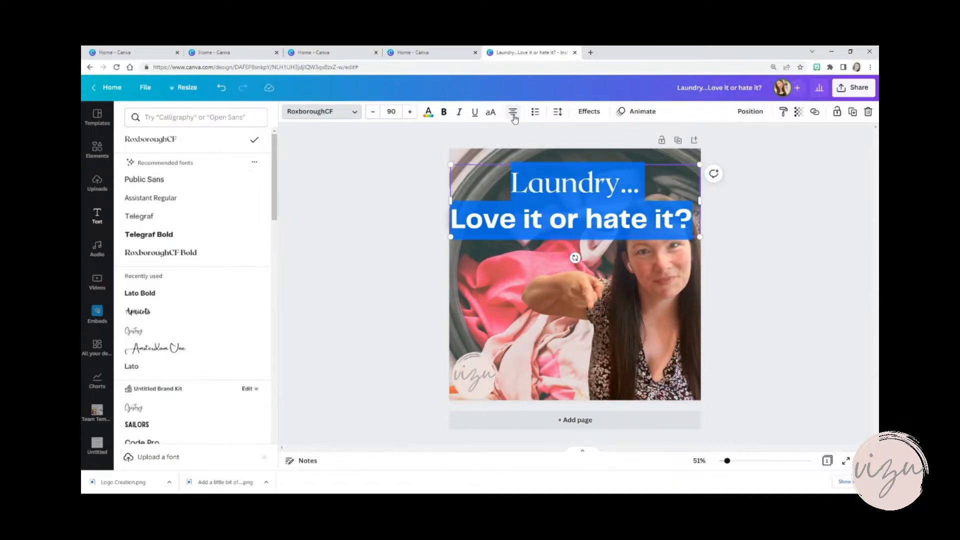
- Left-align both headline lines and reduce the font size of "Love it or hate it?" to 62
{"action": "left_click", "coordinate": [514, 118]}
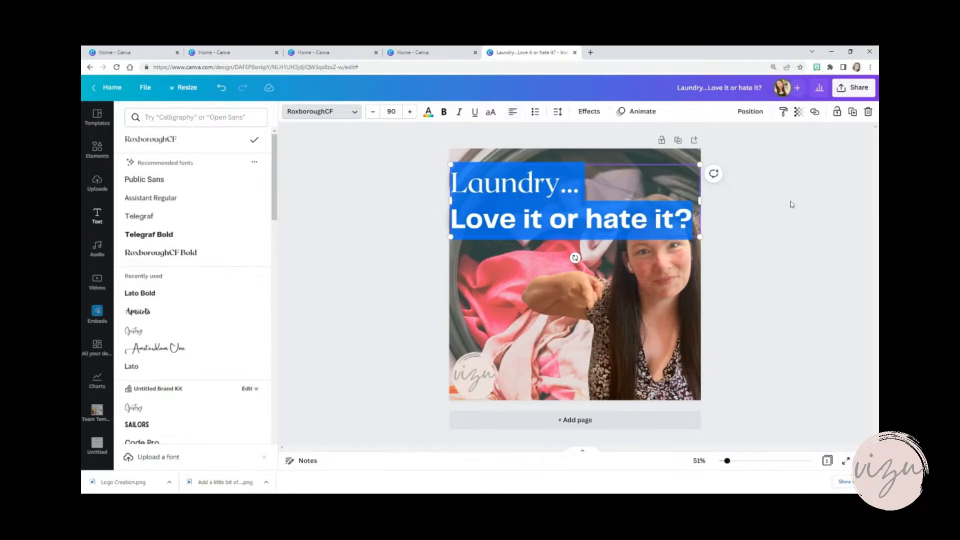
{"action": "left_click", "coordinate": [661, 225]}
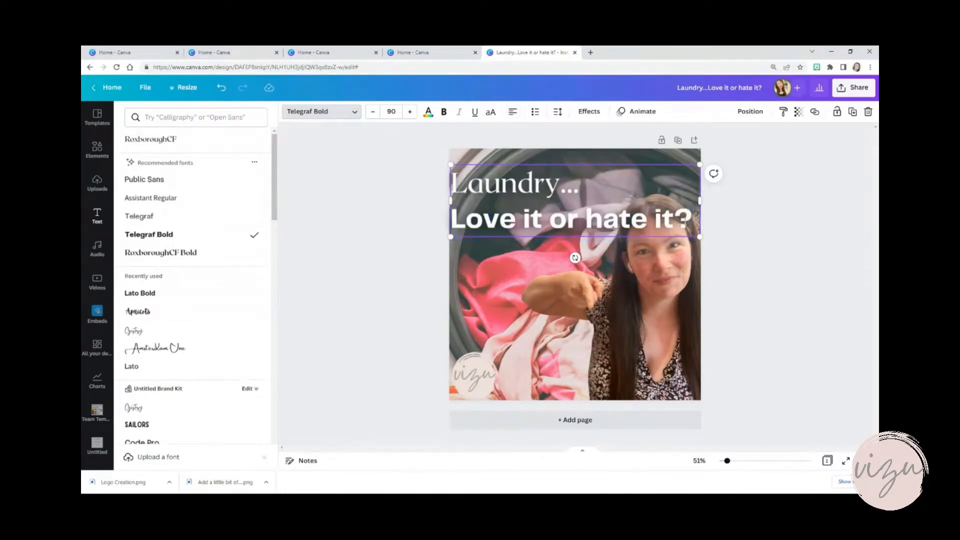
{"action": "left_click_drag", "start_coordinate": [692, 219], "coordinate": [453, 220]}
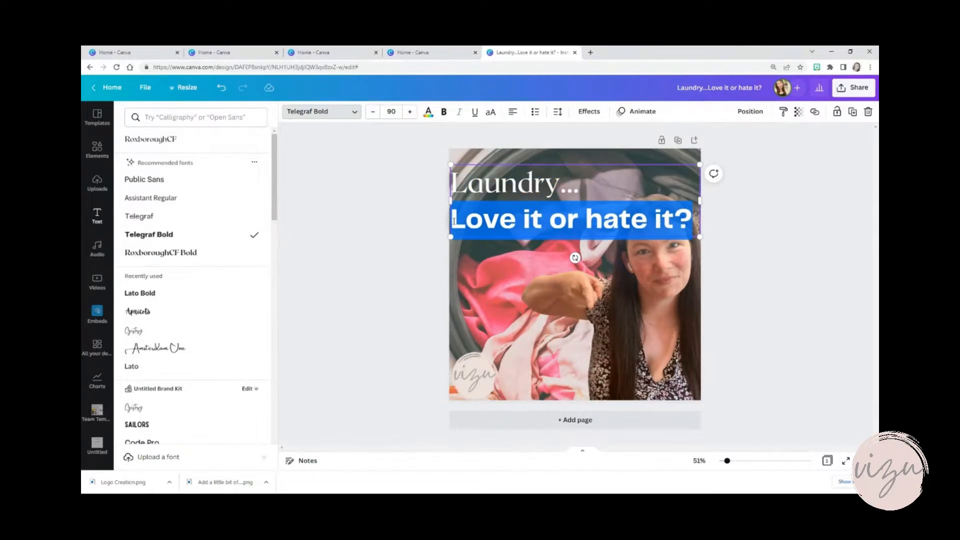
{"action": "left_click", "coordinate": [373, 112]}
{"action": "left_click", "coordinate": [373, 111]}
{"action": "left_click", "coordinate": [373, 111]}
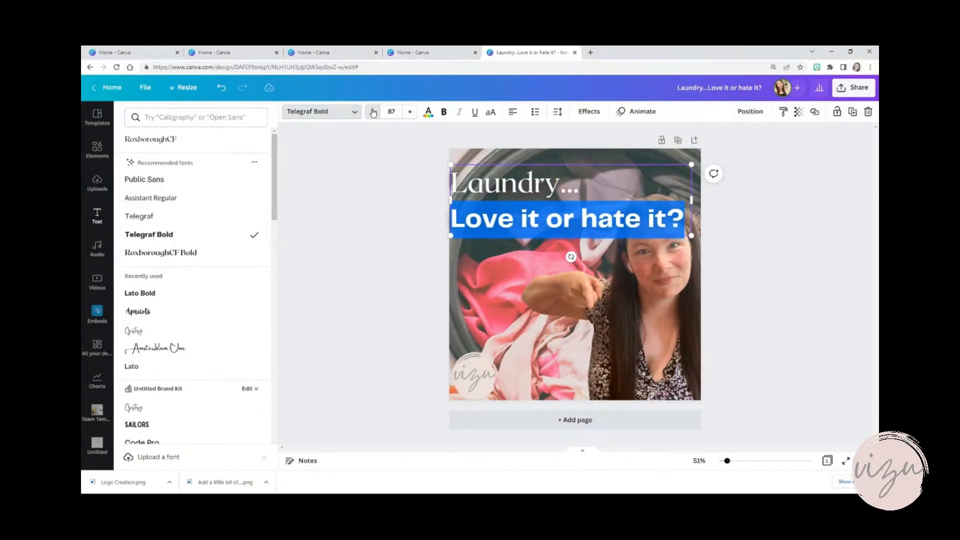
{"action": "left_click", "coordinate": [373, 112]}
{"action": "left_click", "coordinate": [373, 111]}
{"action": "left_click", "coordinate": [373, 112]}
{"action": "left_click", "coordinate": [373, 111]}
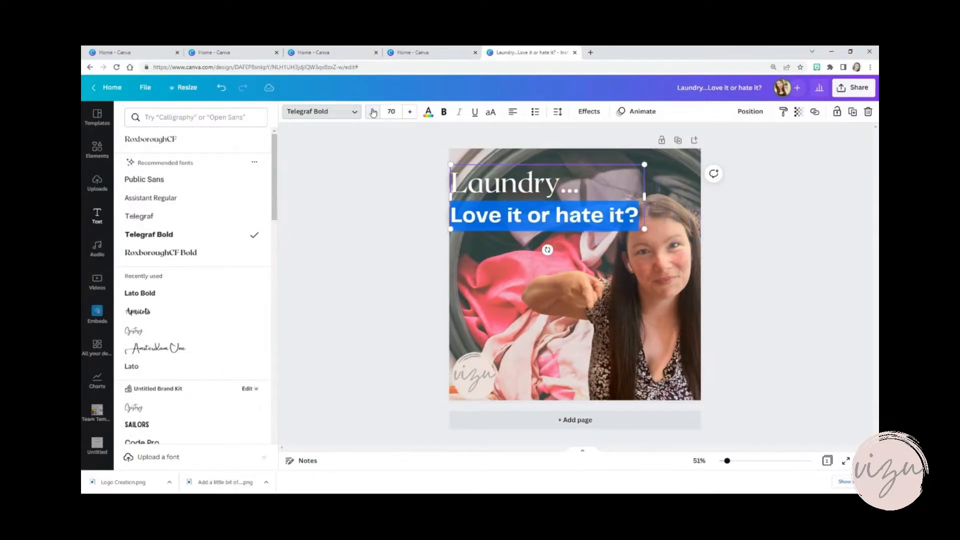
{"action": "left_click", "coordinate": [373, 111]}
{"action": "left_click", "coordinate": [373, 112]}
{"action": "left_click", "coordinate": [373, 111]}
{"action": "left_click", "coordinate": [373, 111]}
{"action": "left_click", "coordinate": [373, 111]}
{"action": "left_click", "coordinate": [373, 112]}
{"action": "left_click", "coordinate": [373, 112]}
{"action": "left_click", "coordinate": [373, 112]}
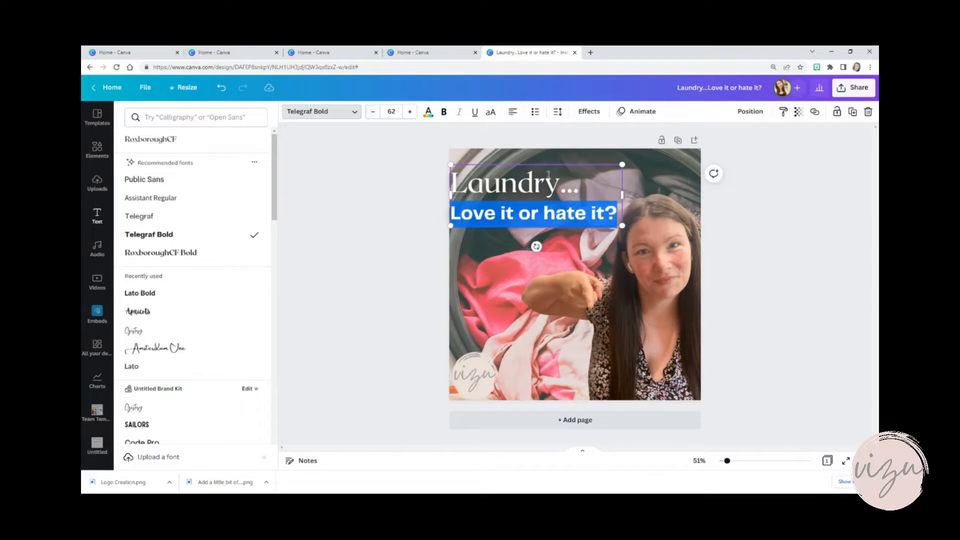
- Set the headline's first line, "Laundry...", in uppercase and change its font to Lato Bold
{"action": "left_click", "coordinate": [586, 186]}
{"action": "left_click_drag", "start_coordinate": [586, 186], "coordinate": [458, 190]}
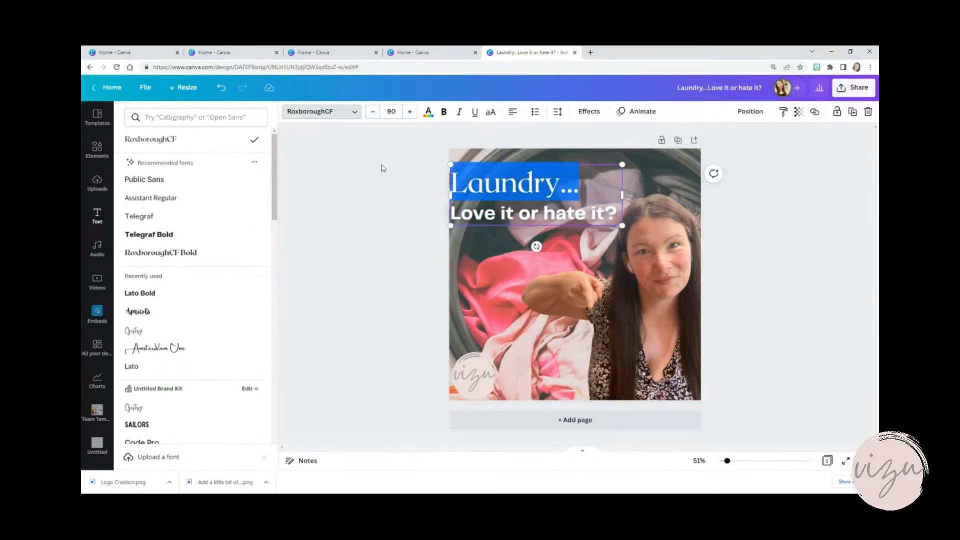
{"action": "left_click", "coordinate": [492, 113]}
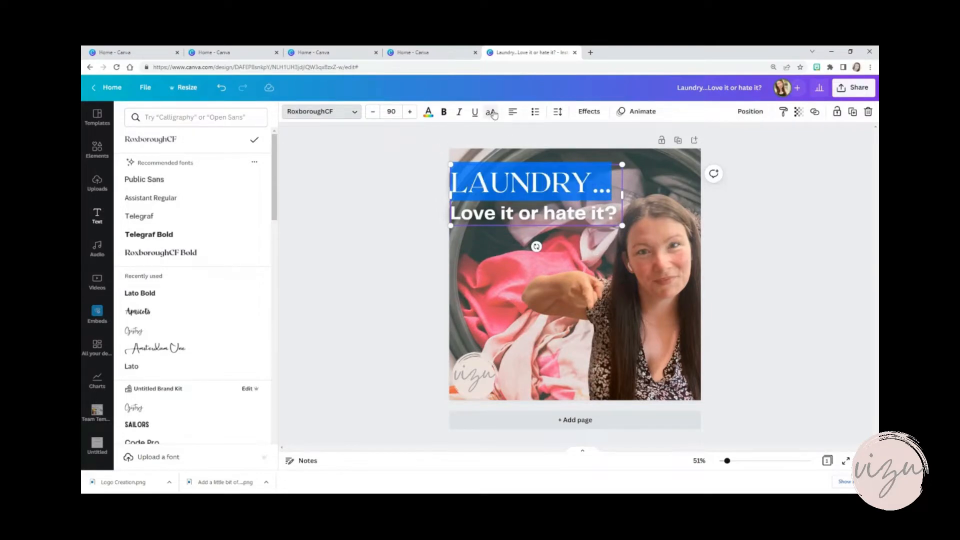
{"action": "left_click", "coordinate": [148, 295]}
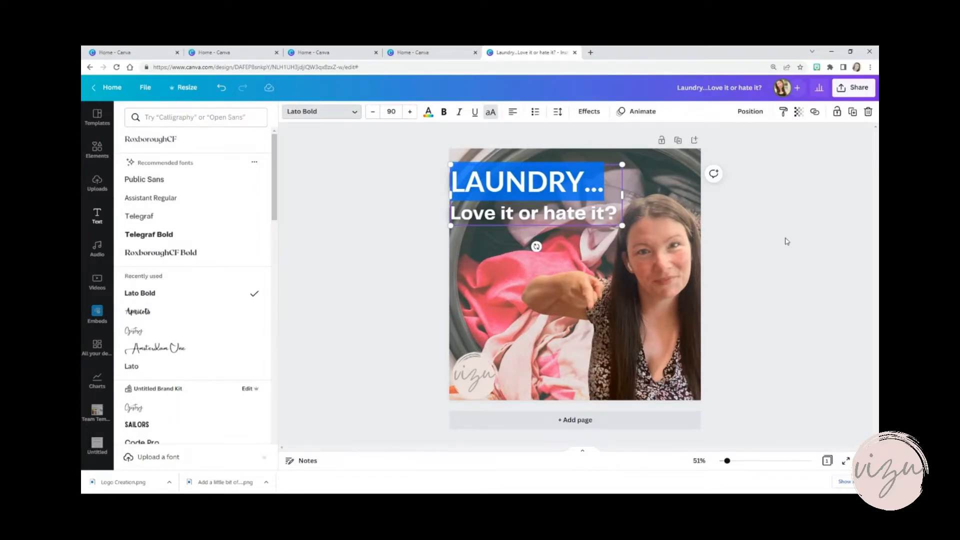
{"action": "left_click", "coordinate": [758, 241]}
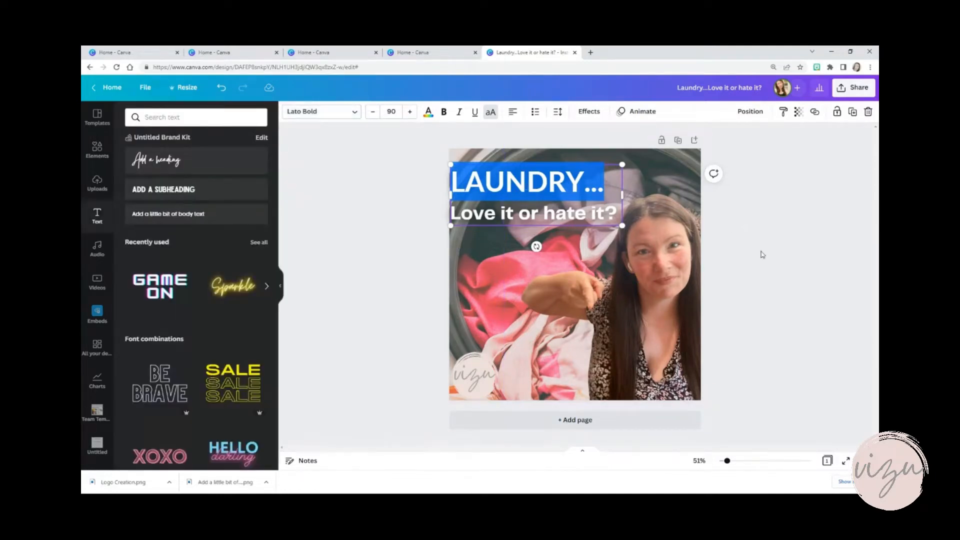
- Move the headline slightly down and inward from the page's left edge
{"action": "left_click", "coordinate": [733, 247]}
{"action": "left_click", "coordinate": [540, 187]}
{"action": "left_click_drag", "start_coordinate": [540, 187], "coordinate": [548, 199]}
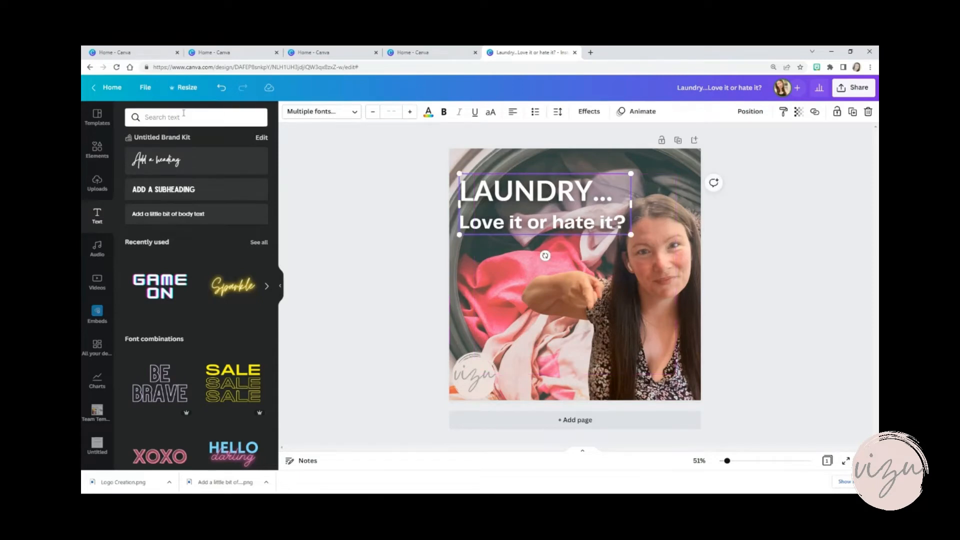
- Search the elements for "square" and add a plain solid square shape to the page
{"action": "left_click", "coordinate": [97, 149]}
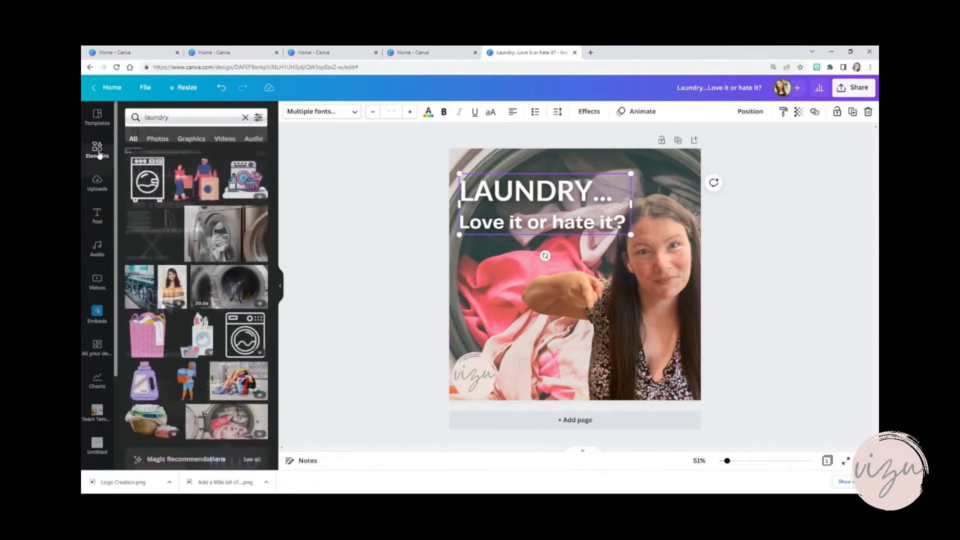
{"action": "left_click", "coordinate": [199, 117]}
{"action": "key", "text": "ctrl+a"}
{"action": "key", "text": "BackSpace"}
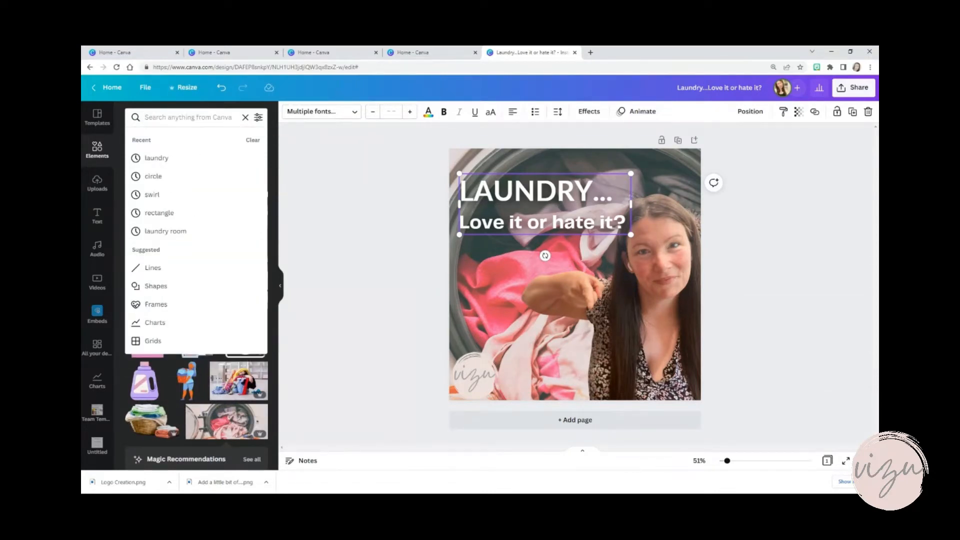
{"action": "type", "text": "square"}
{"action": "key", "text": "Return"}
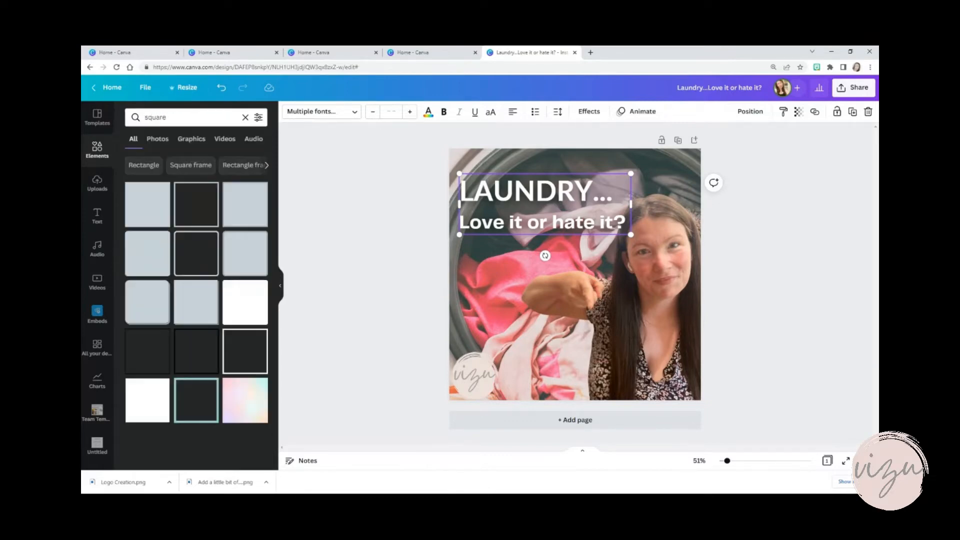
{"action": "left_click", "coordinate": [141, 215]}
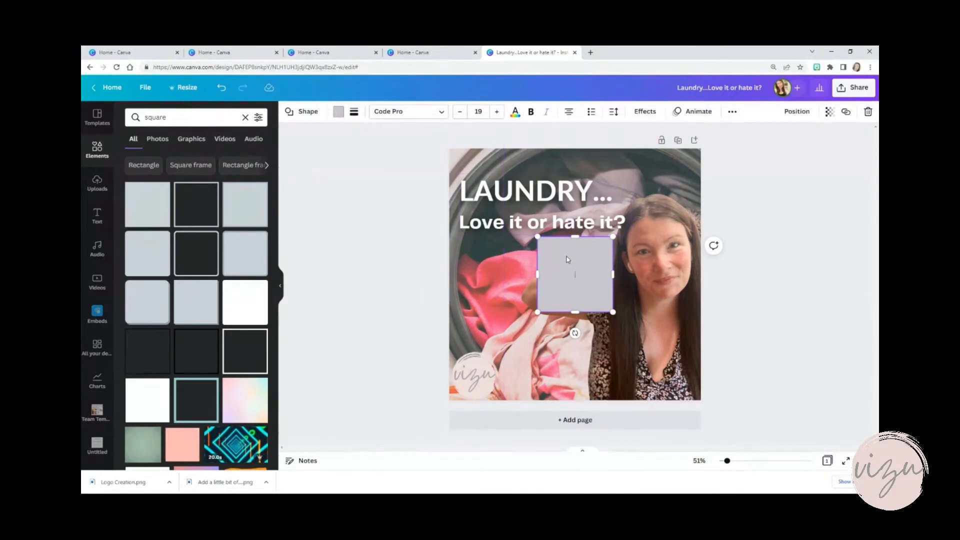
- Stretch the square into a wide band behind the headline, reaching past the page's right edge, and send it backward behind the portrait
{"action": "left_click_drag", "start_coordinate": [558, 255], "coordinate": [748, 206]}
{"action": "left_click_drag", "start_coordinate": [672, 199], "coordinate": [671, 189]}
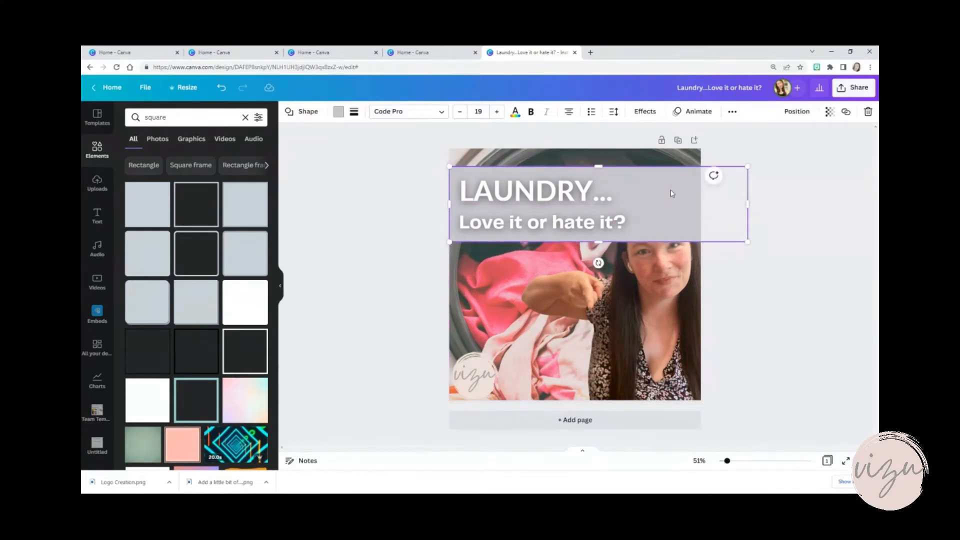
{"action": "left_click", "coordinate": [795, 112]}
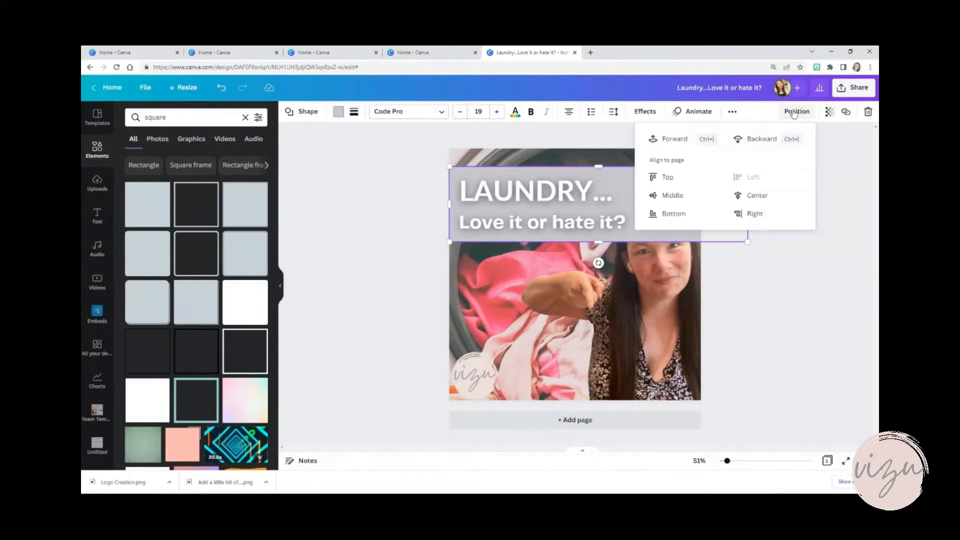
{"action": "left_click", "coordinate": [748, 138]}
{"action": "left_click", "coordinate": [769, 288]}
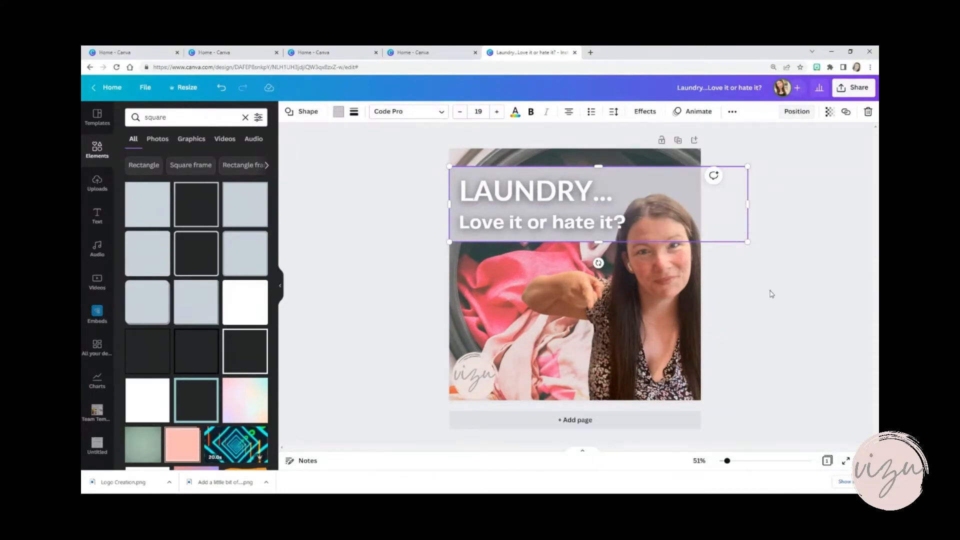